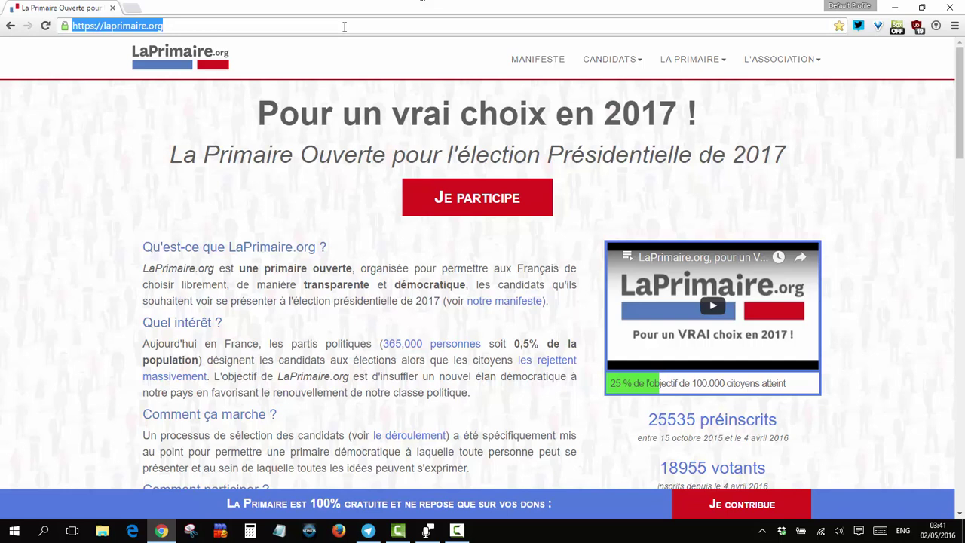
Join the primary and sign in with your phone number and the Telegram verification code
click(347, 213)
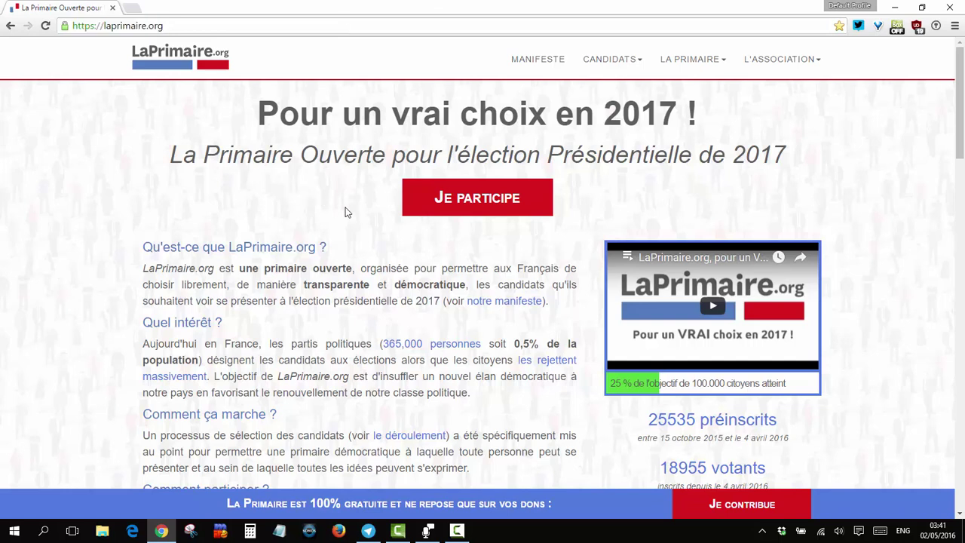
click(482, 202)
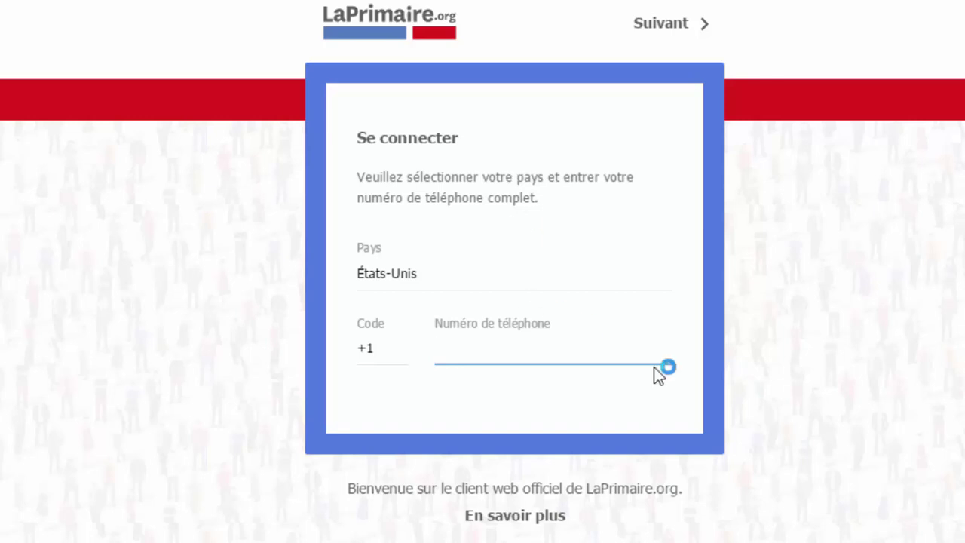
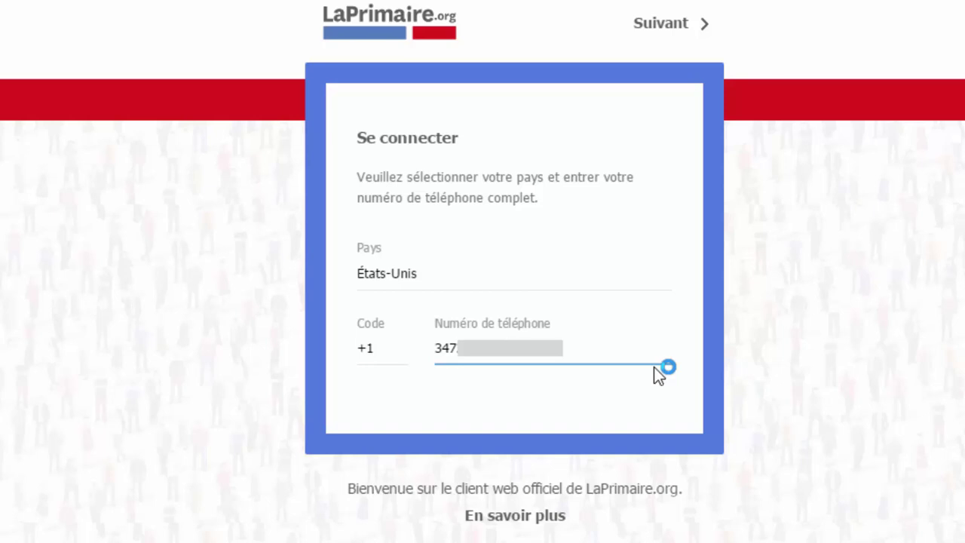
key(Return)
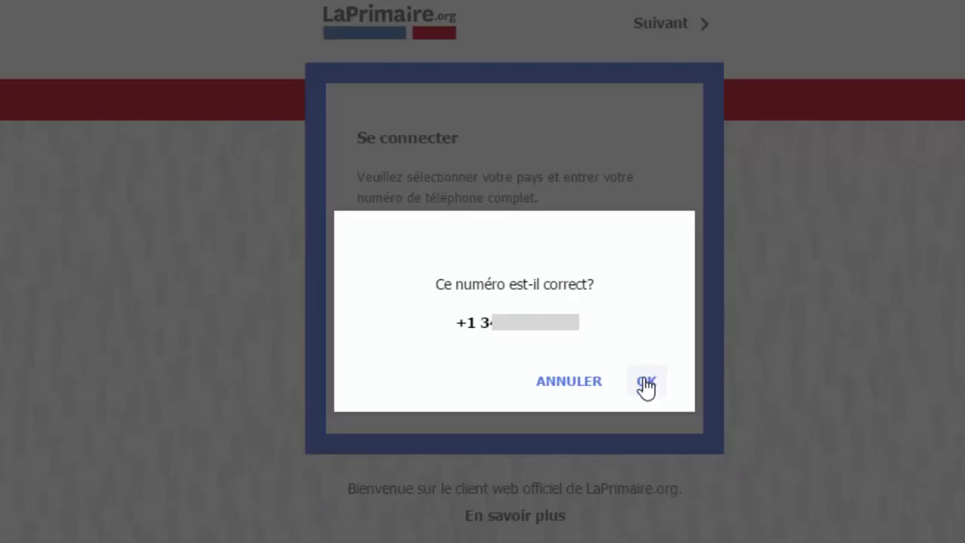
click(646, 382)
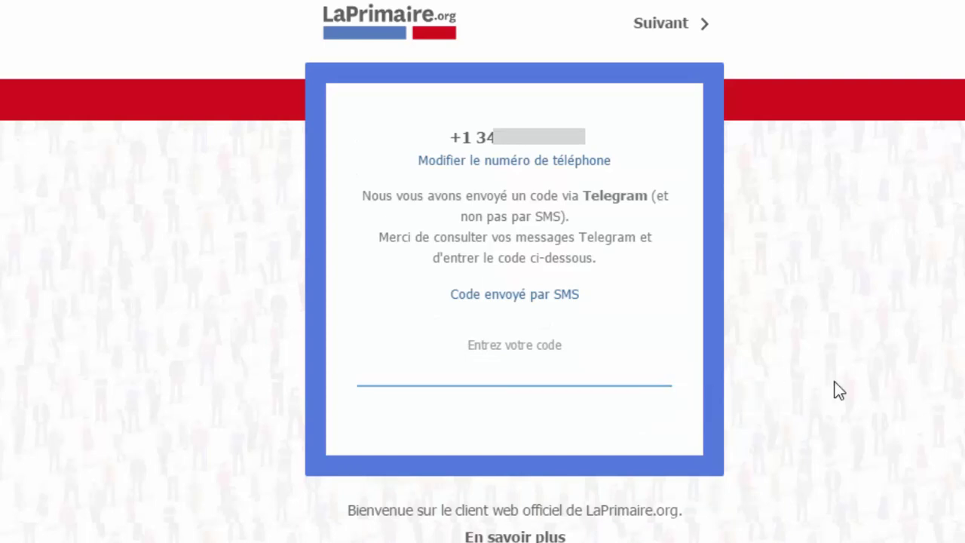
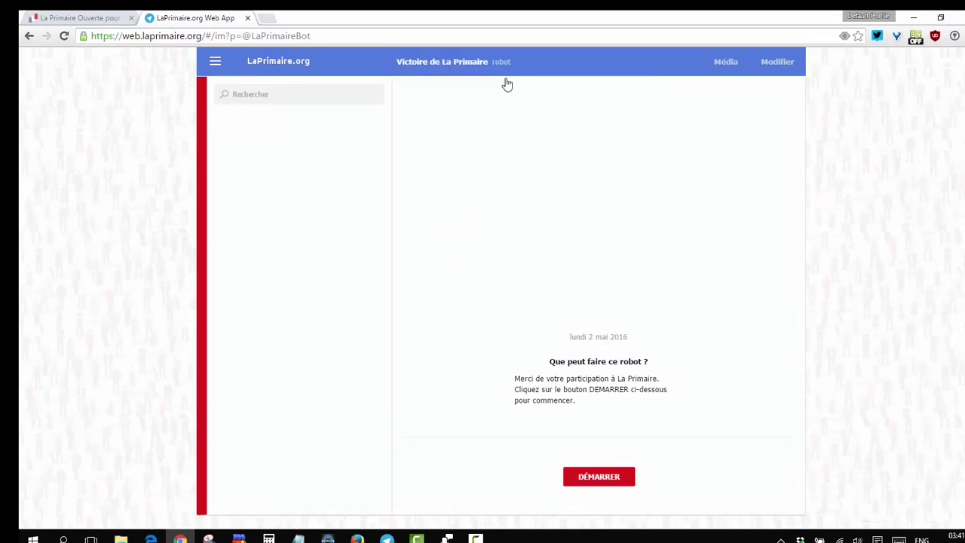
Send /start to the Victoire robot, then hide its suggested-answer keyboard
click(623, 484)
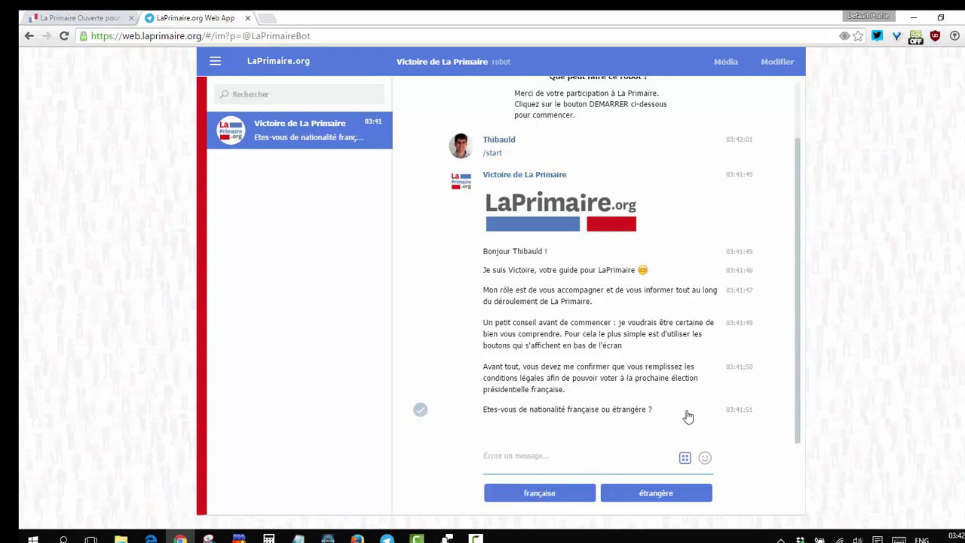
click(685, 458)
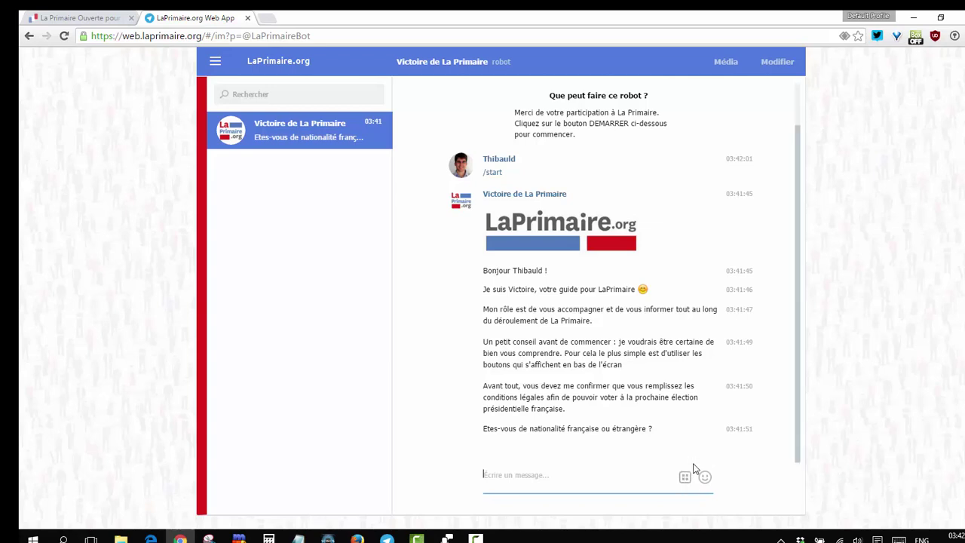
Answer French nationality, 18 or older, voting rights intact, and commit to registering to vote
click(685, 479)
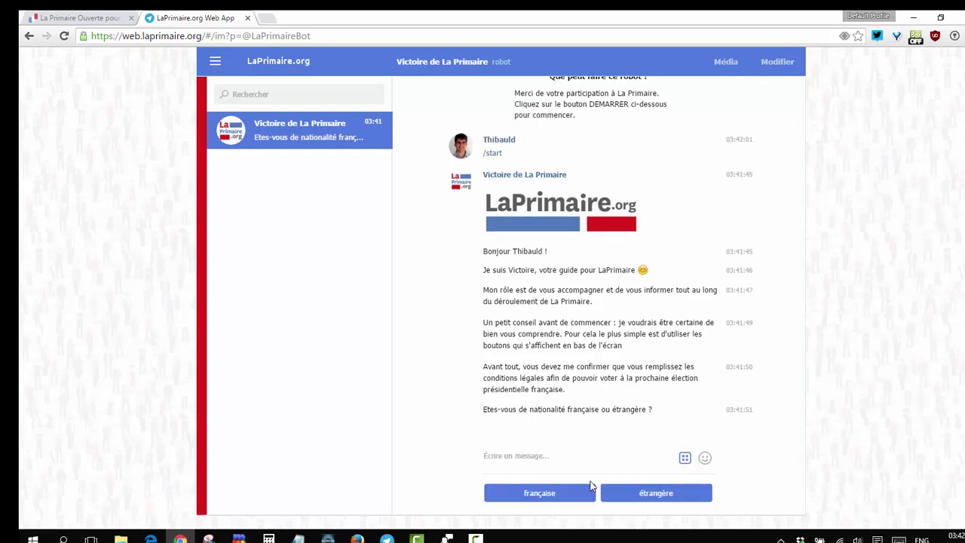
click(540, 493)
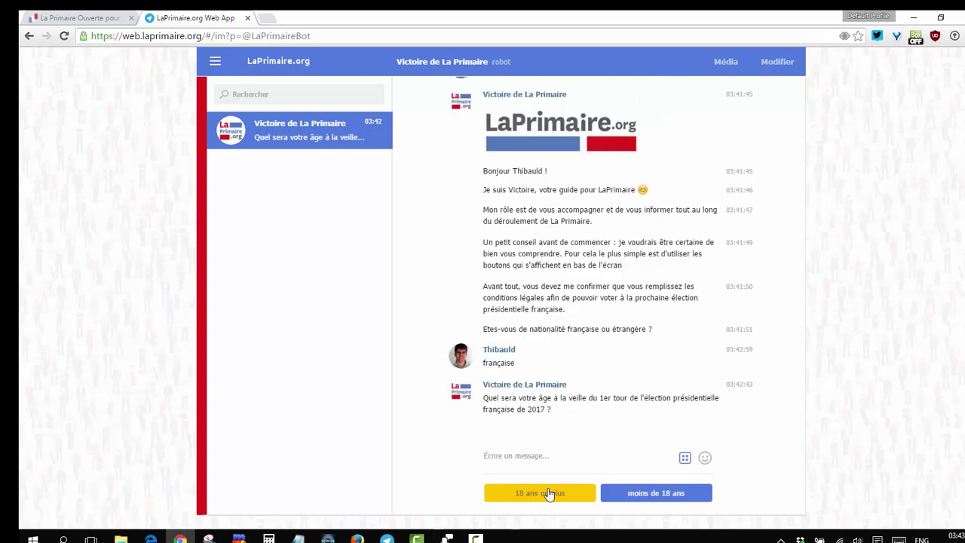
click(549, 494)
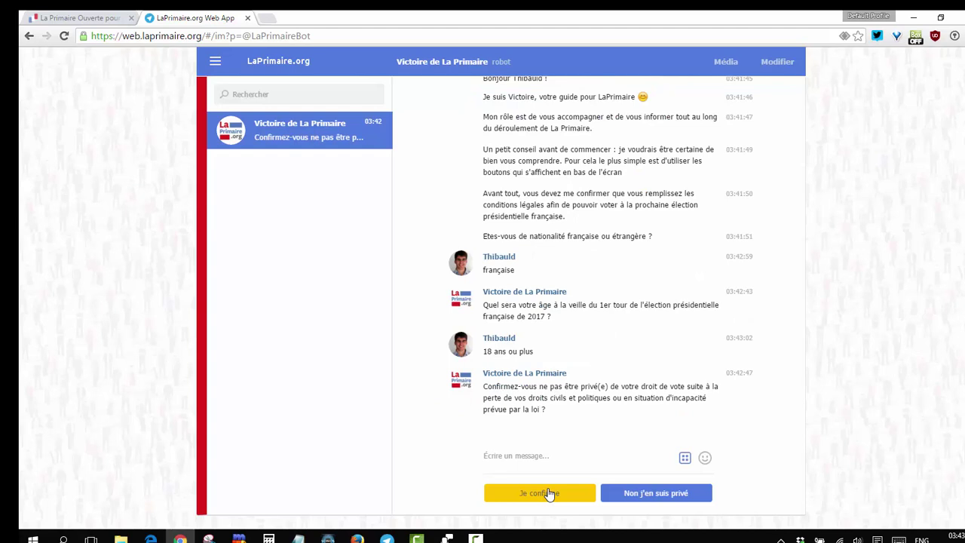
click(549, 494)
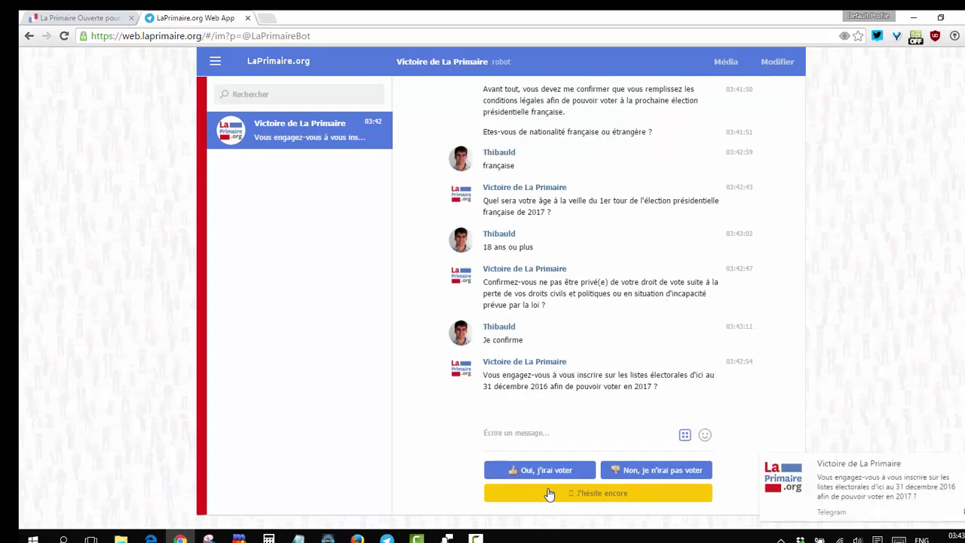
click(555, 473)
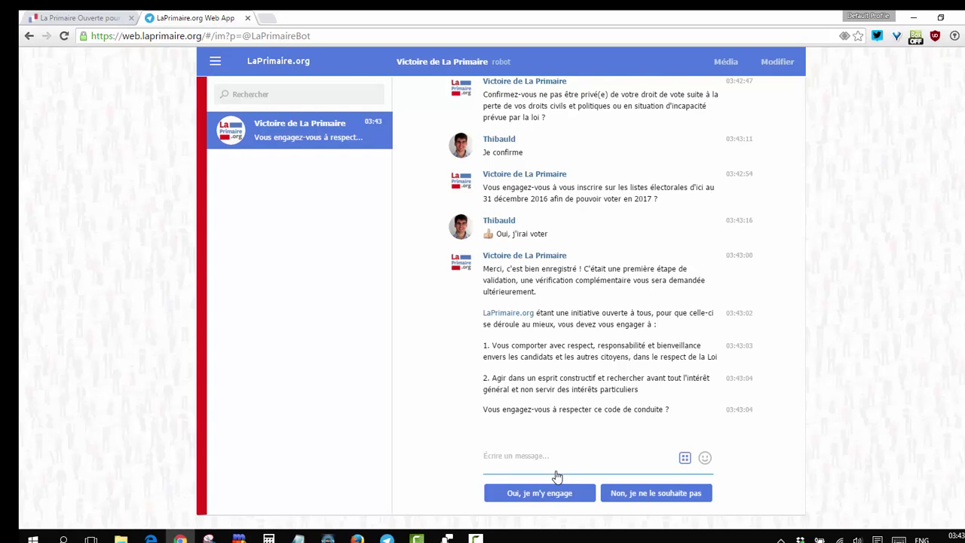
Commit to the code of conduct, give your e-mail address, and allow occasional e-mails
click(538, 494)
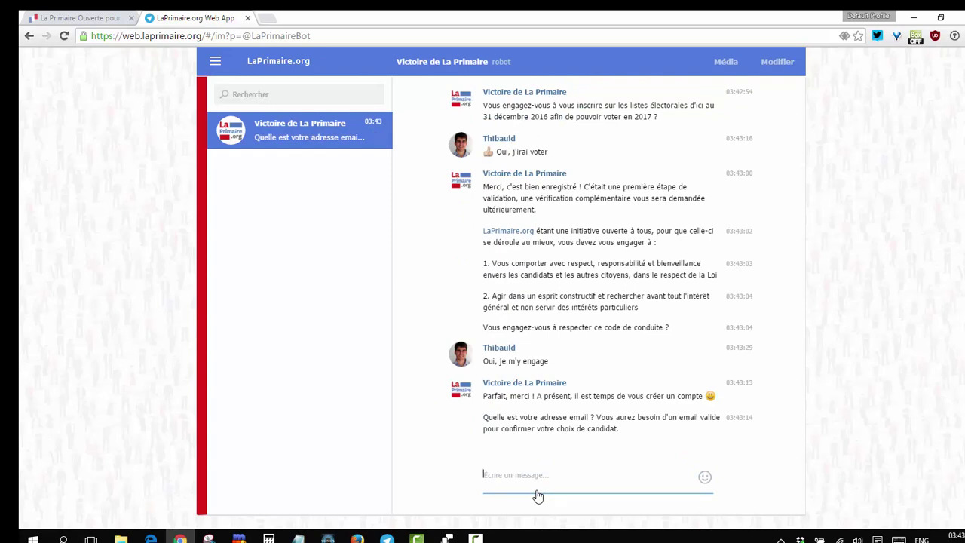
key(Return)
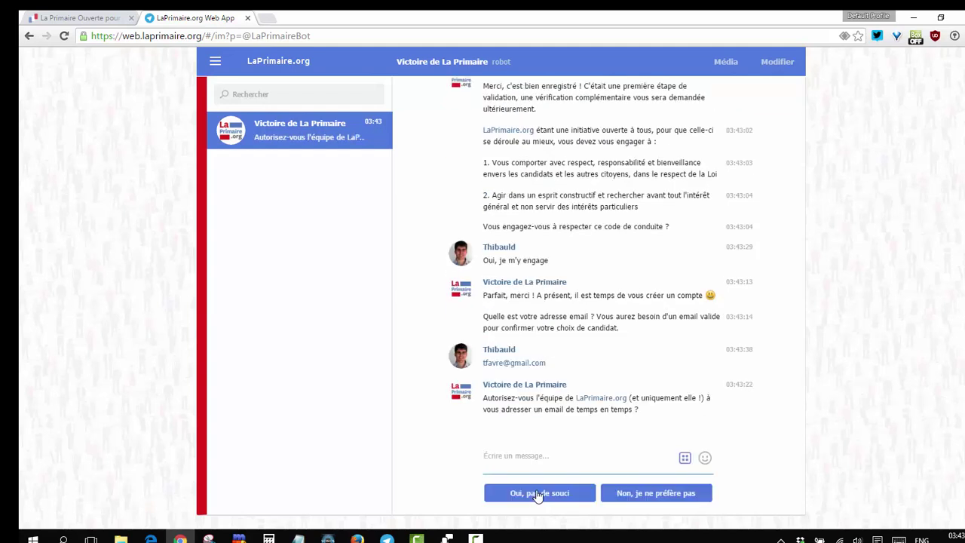
click(537, 495)
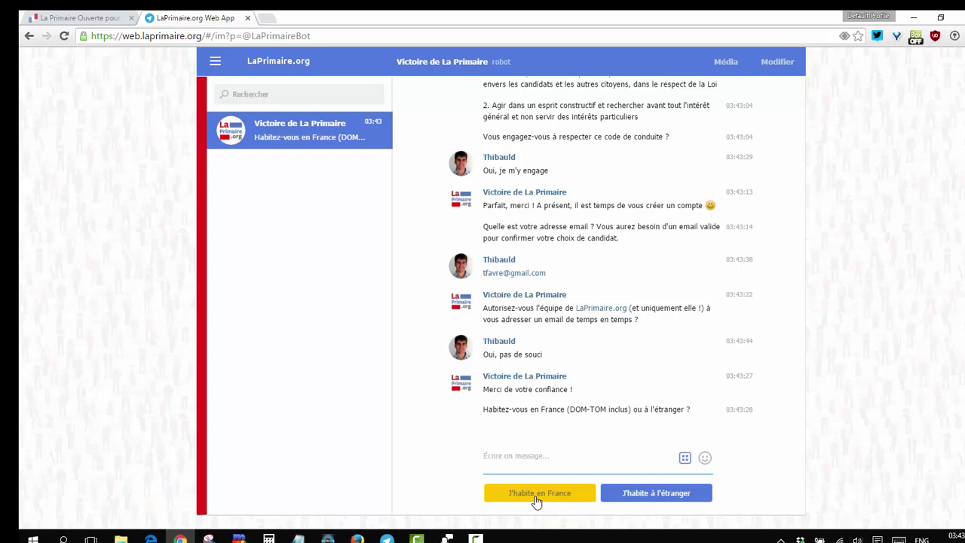
State you live in France, send postal code 67210, and pick your town
click(537, 494)
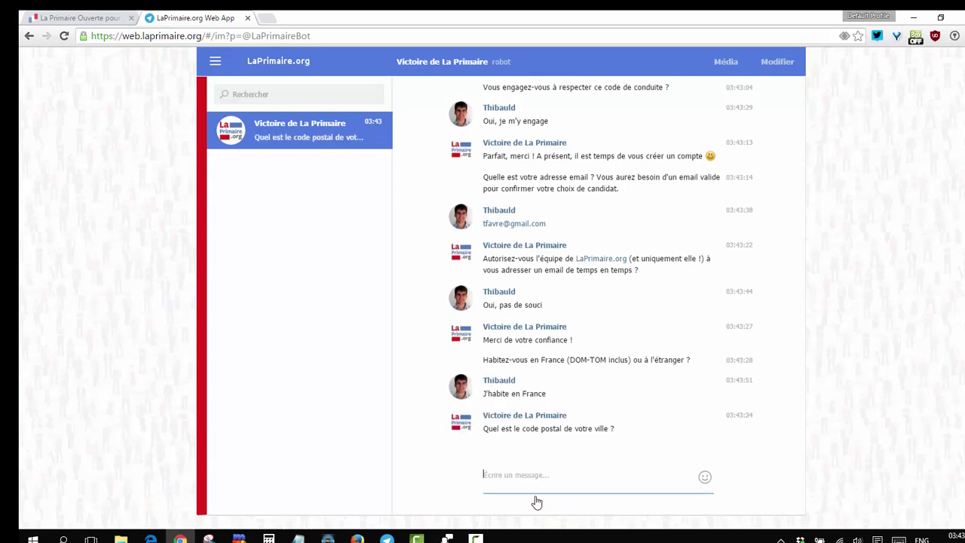
text(67210)
key(Return)
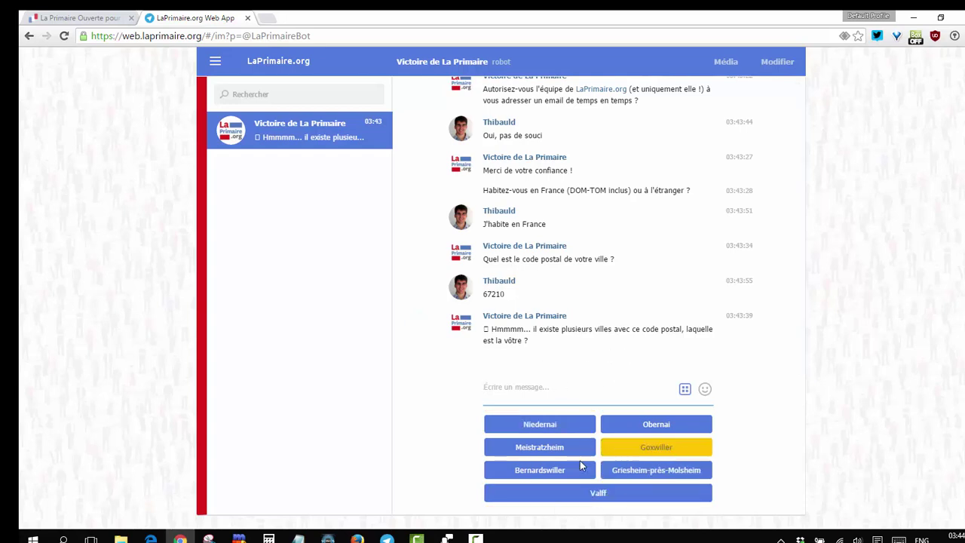
click(555, 475)
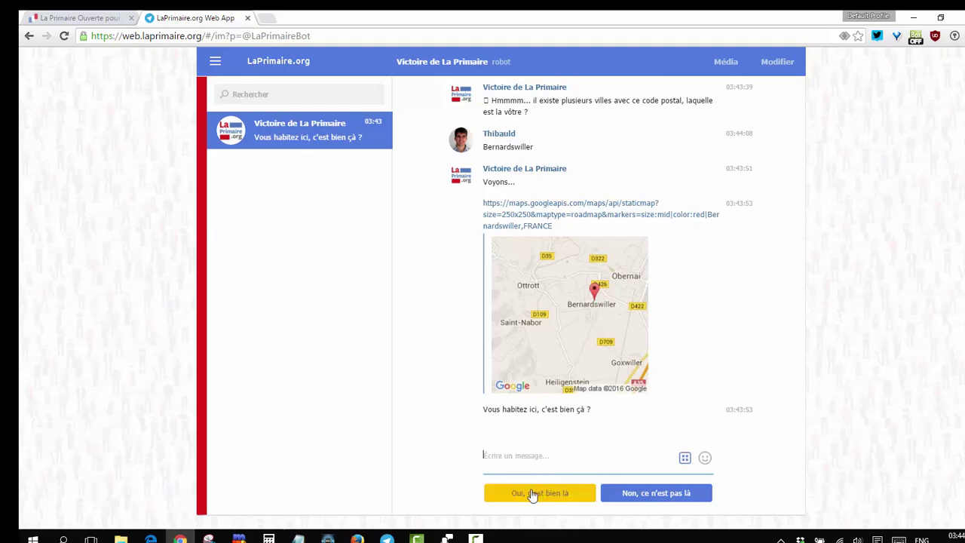
Confirm the town shown on the map, then ask the robot to show the candidates
click(532, 494)
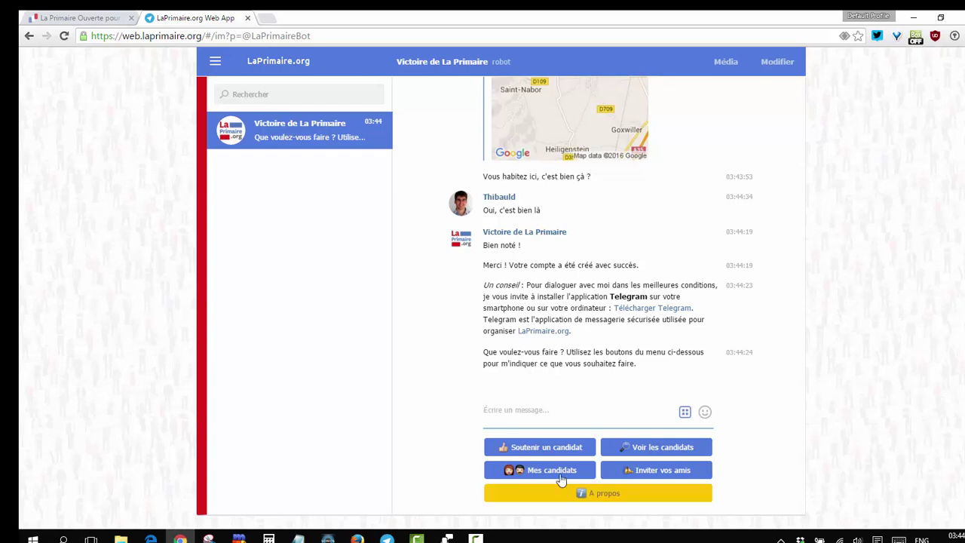
click(648, 449)
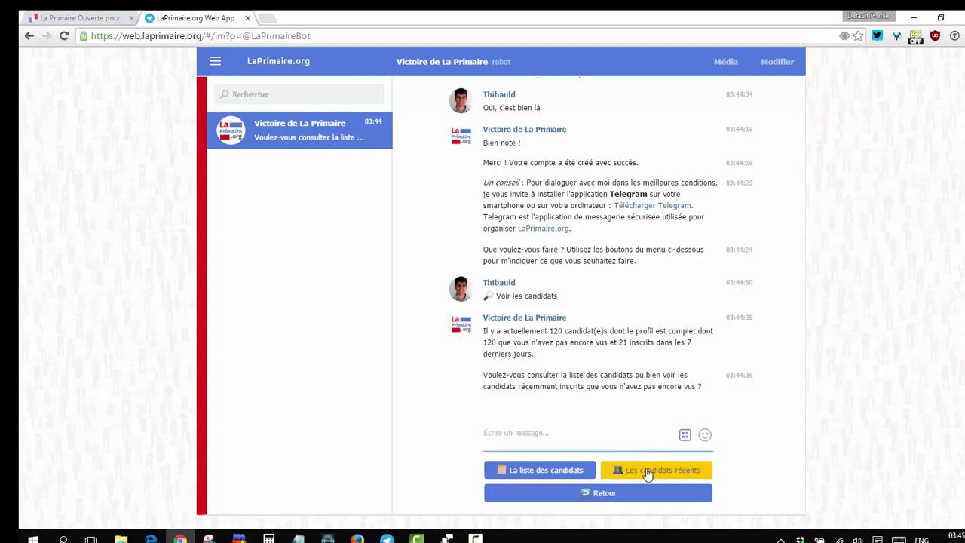
Browse recent candidates, support the first one presented, and move on to the next
click(650, 473)
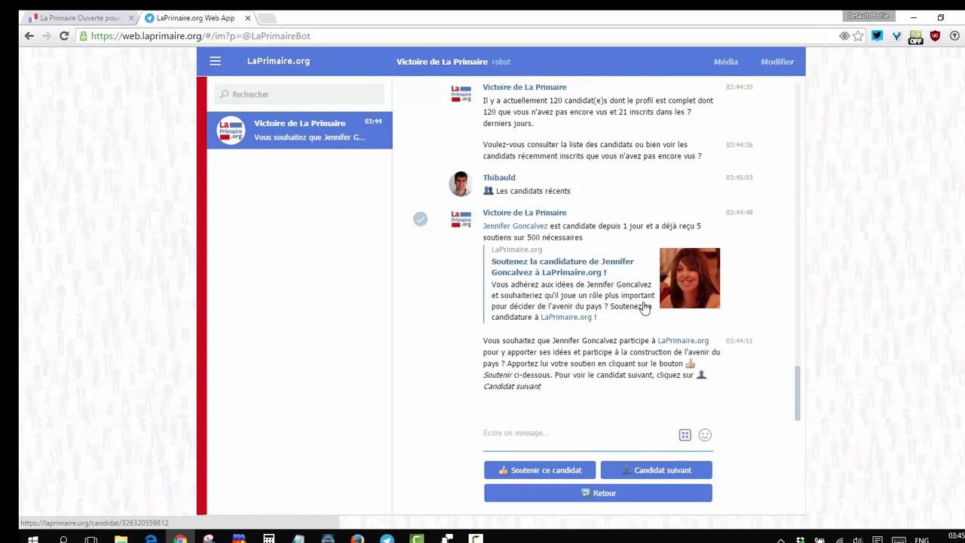
click(501, 473)
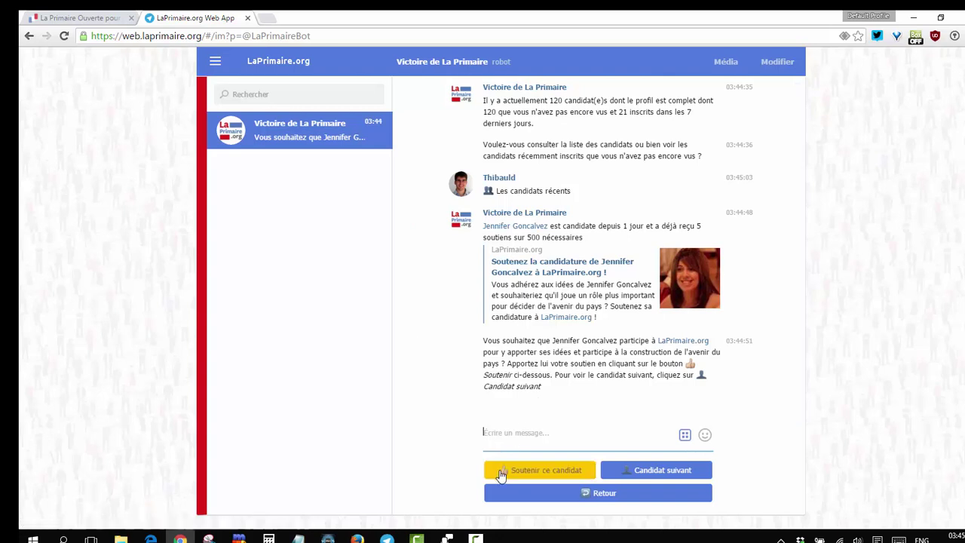
click(663, 470)
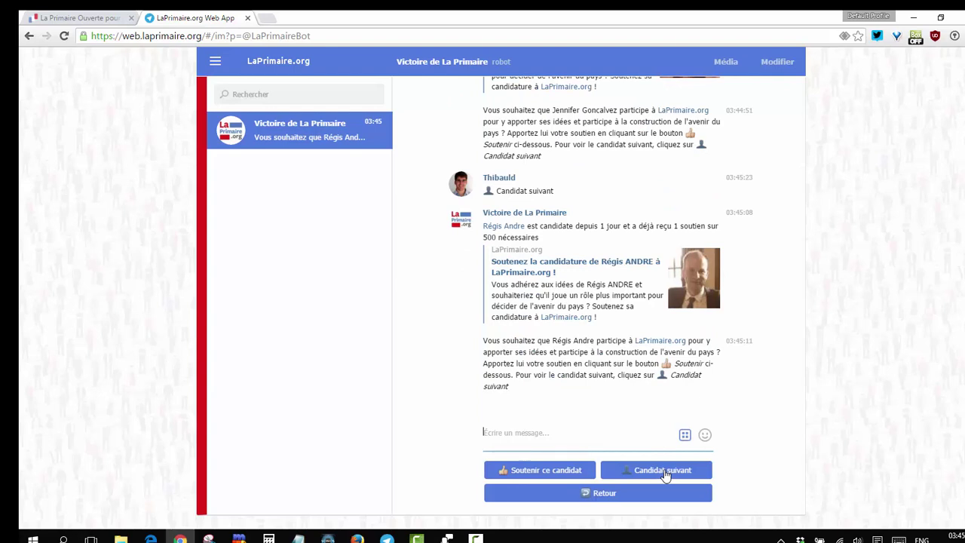
Open the presented candidate's page (1 of 500 supports) from the link preview photo
click(697, 278)
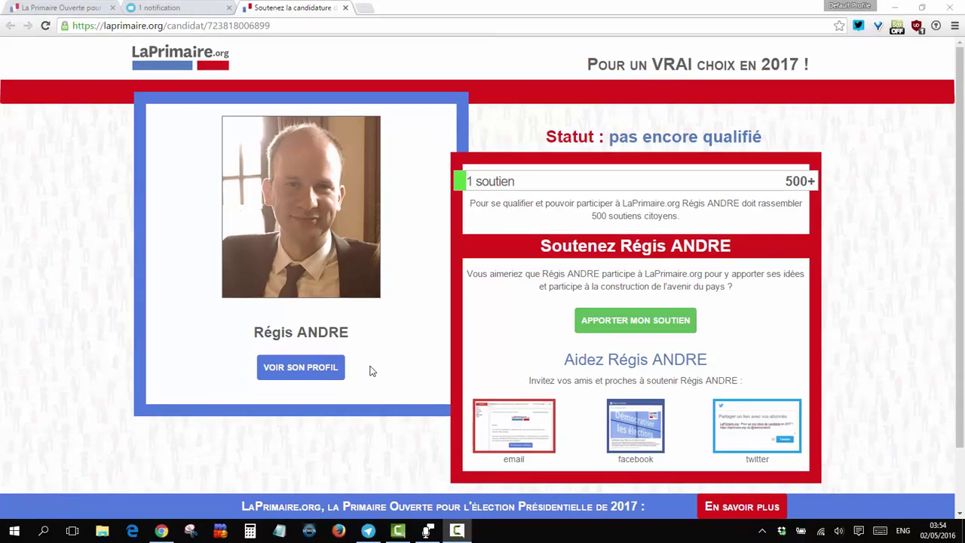
View the candidate's Trello programme board, scroll across its policy lists, and return to the chat
click(312, 373)
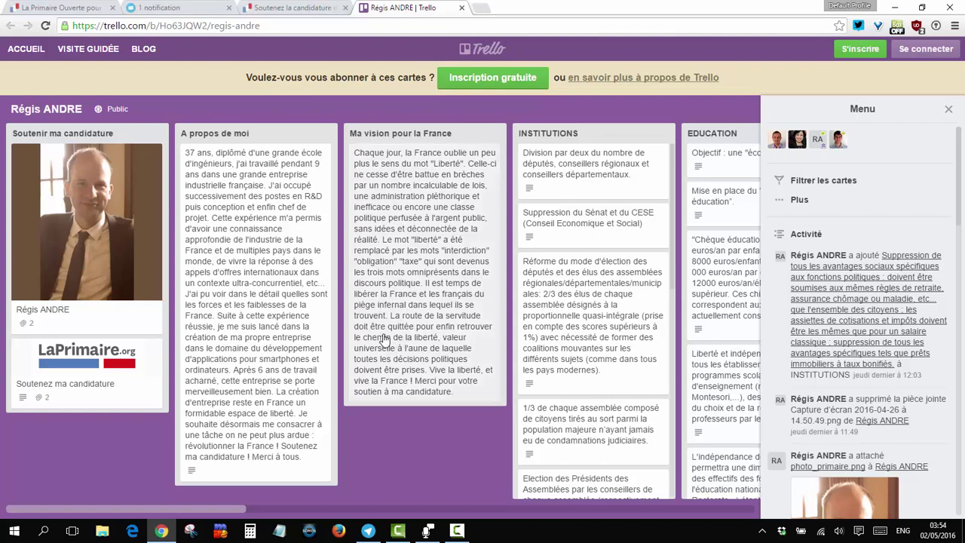
scroll(481, 292, right, 15)
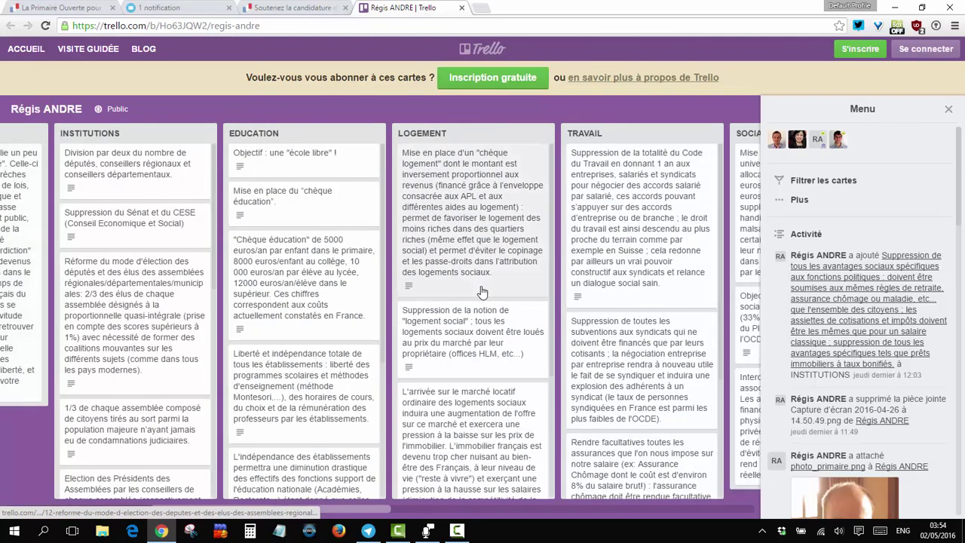
scroll(481, 292, right, 10)
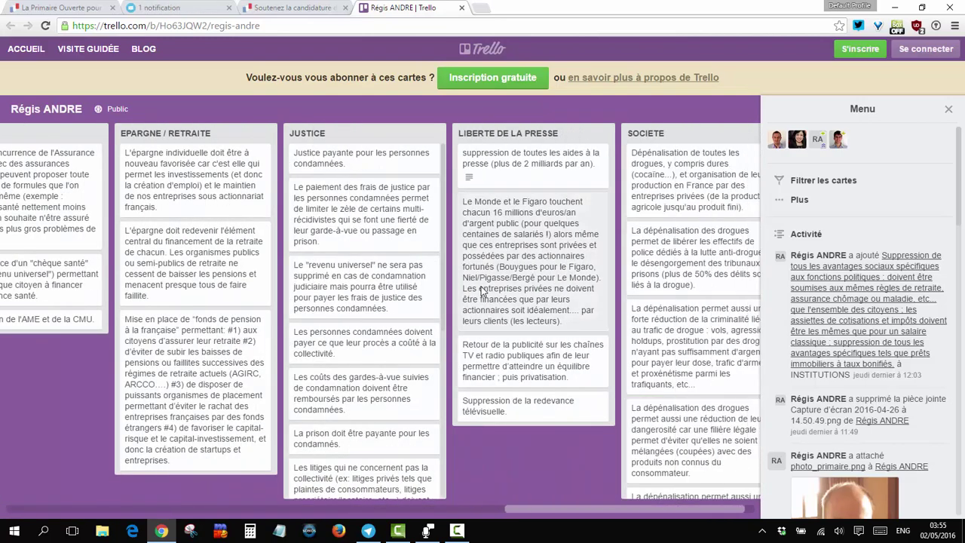
scroll(481, 292, left, 5)
scroll(481, 292, left, 15)
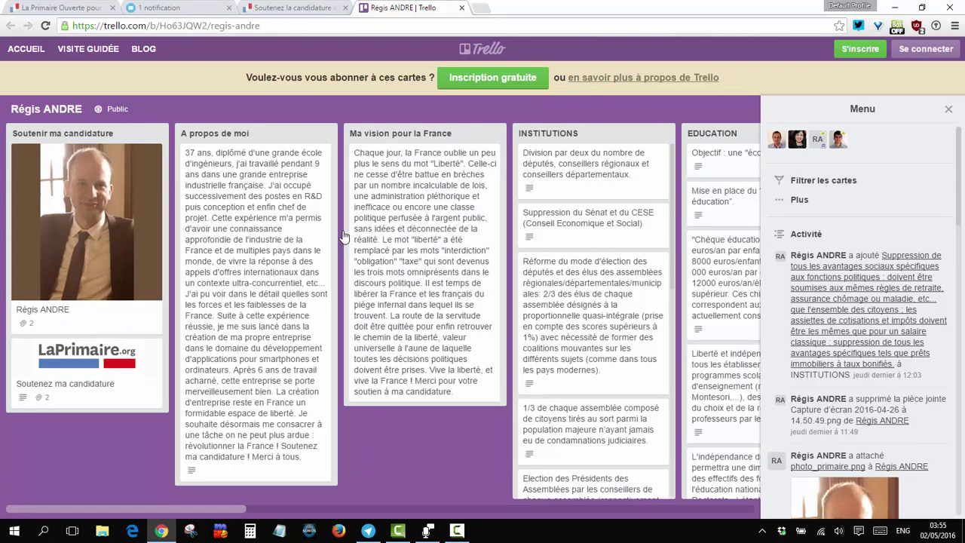
click(193, 7)
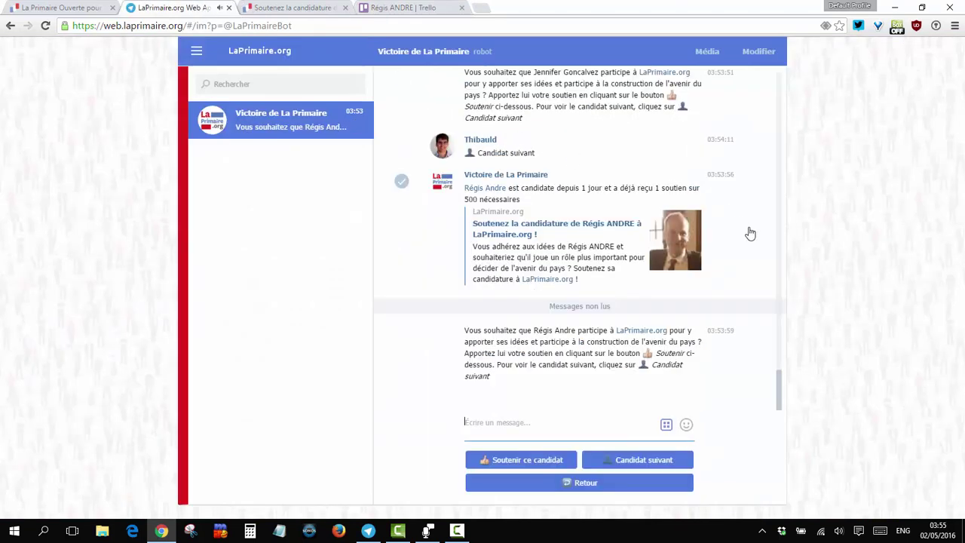
Send your support for the current candidate, then request the full list of candidates
click(510, 467)
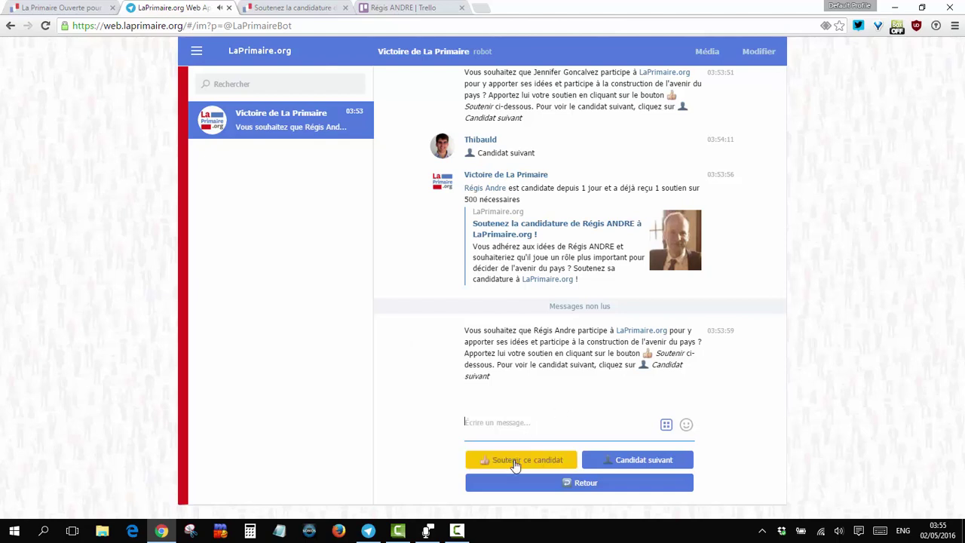
click(515, 464)
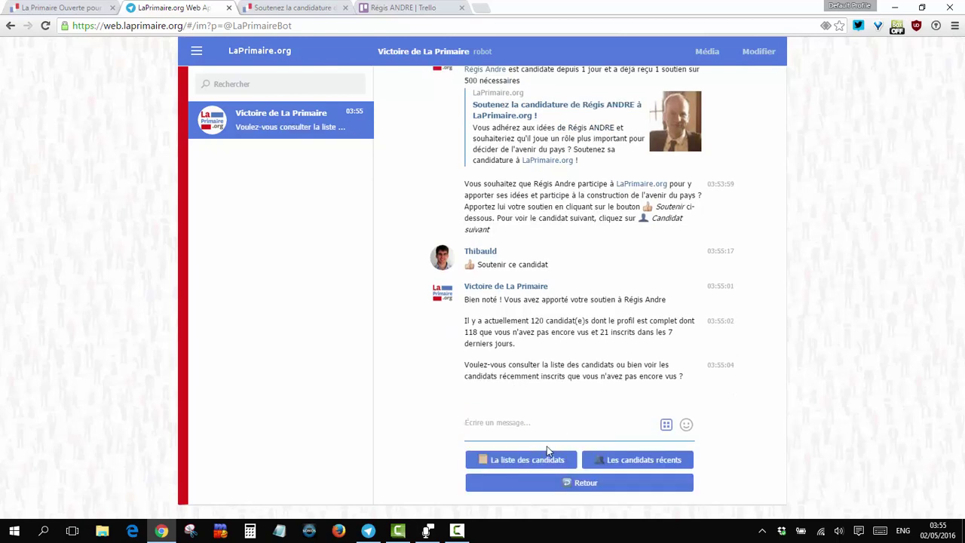
click(520, 461)
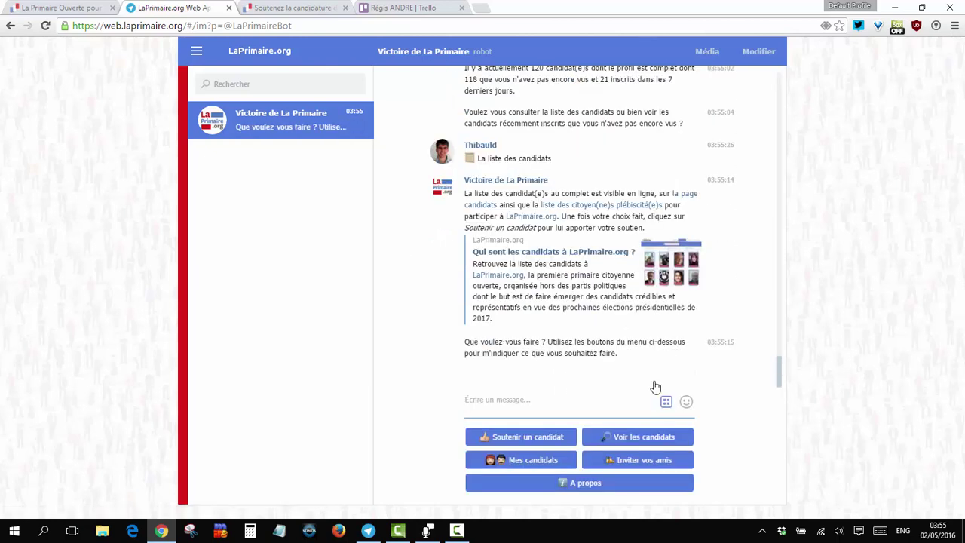
Open laprimaire.org/candidats from the link preview and scroll through the candidate grid
click(670, 260)
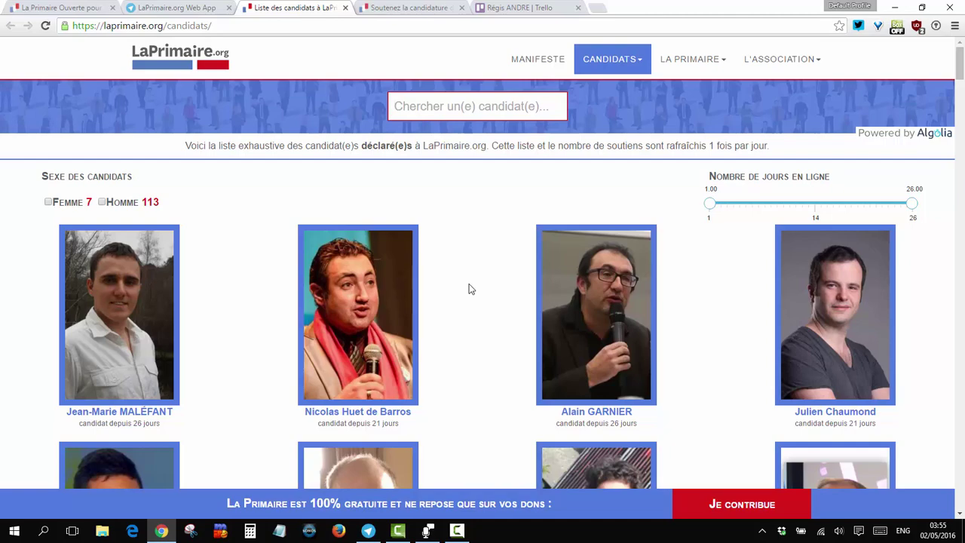
scroll(468, 289, down, 5)
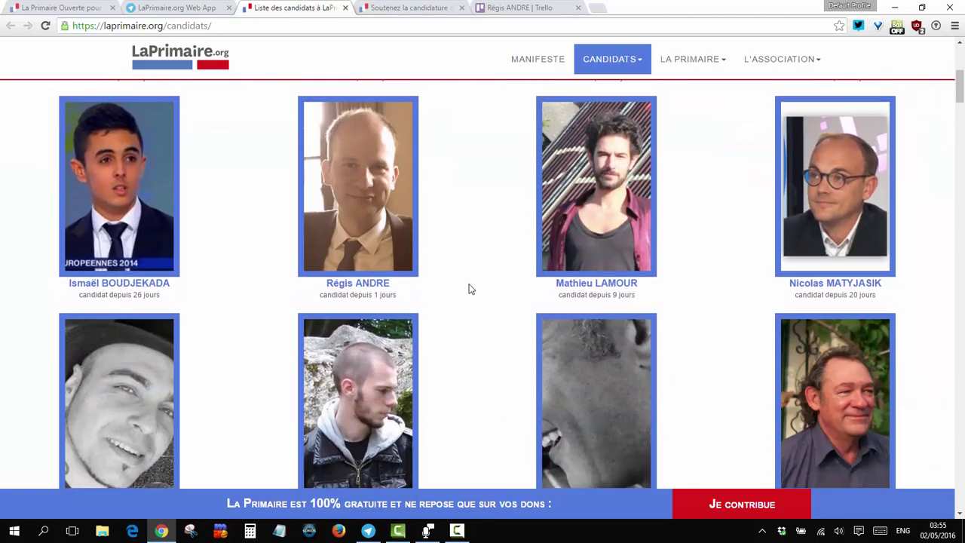
scroll(469, 289, down, 15)
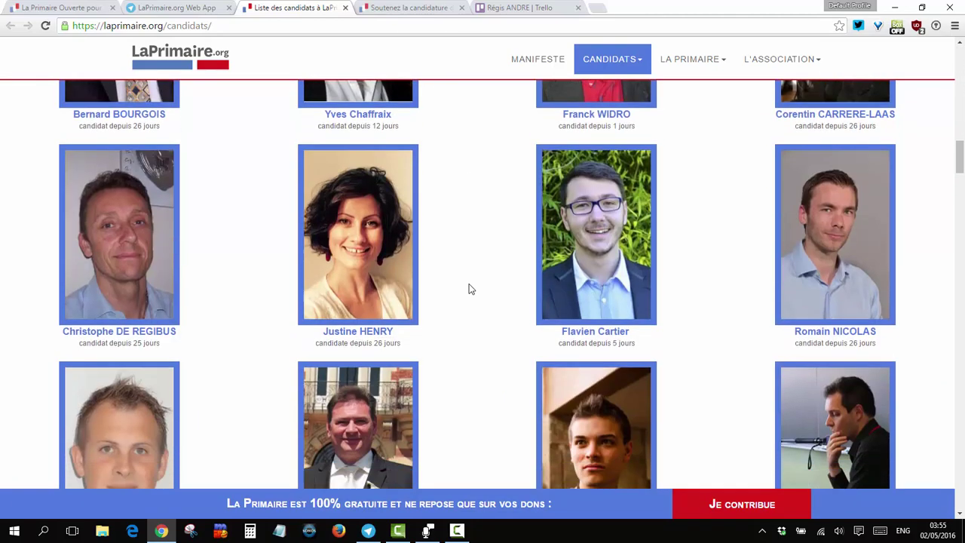
scroll(468, 289, down, 3)
scroll(468, 289, up, 15)
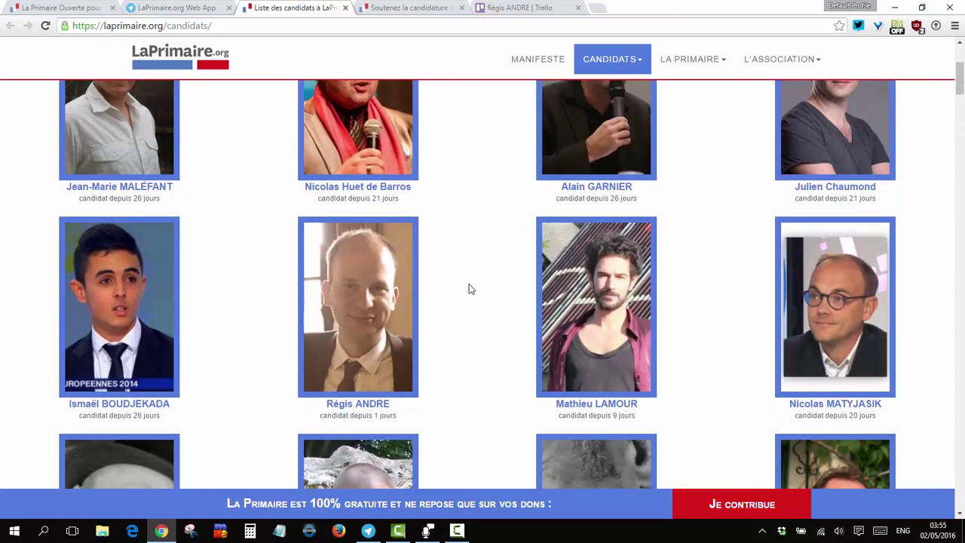
scroll(468, 289, up, 5)
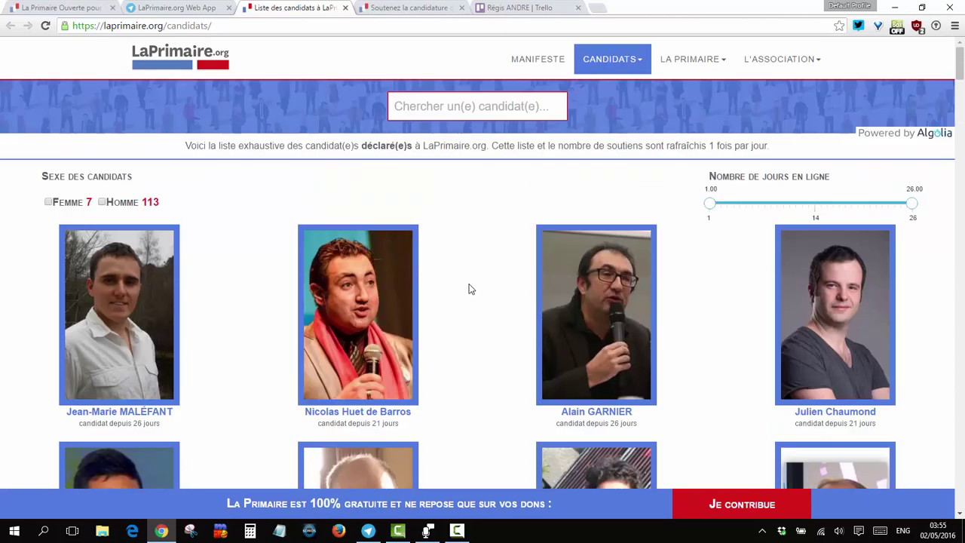
Filter the candidates to Femme only, then Homme only, leaving both filters off
click(47, 203)
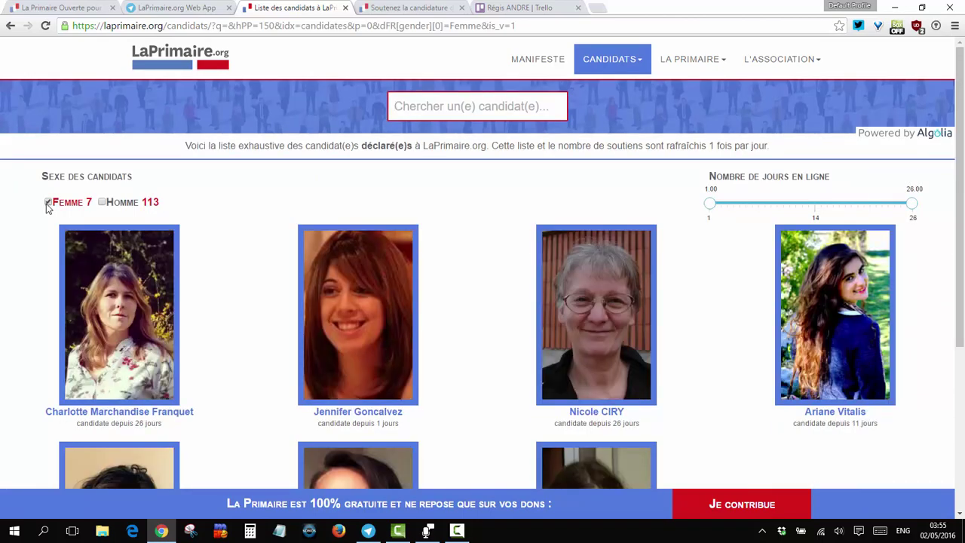
click(47, 203)
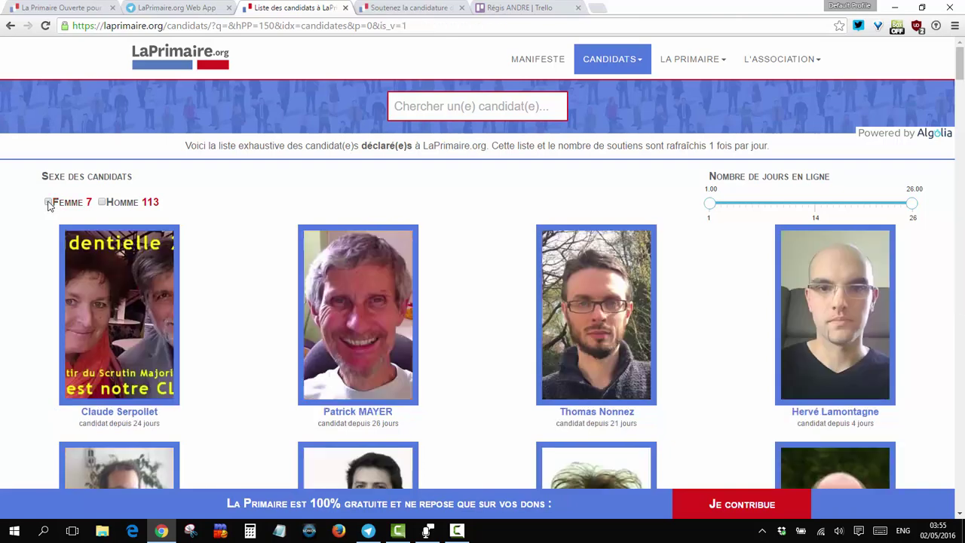
click(103, 203)
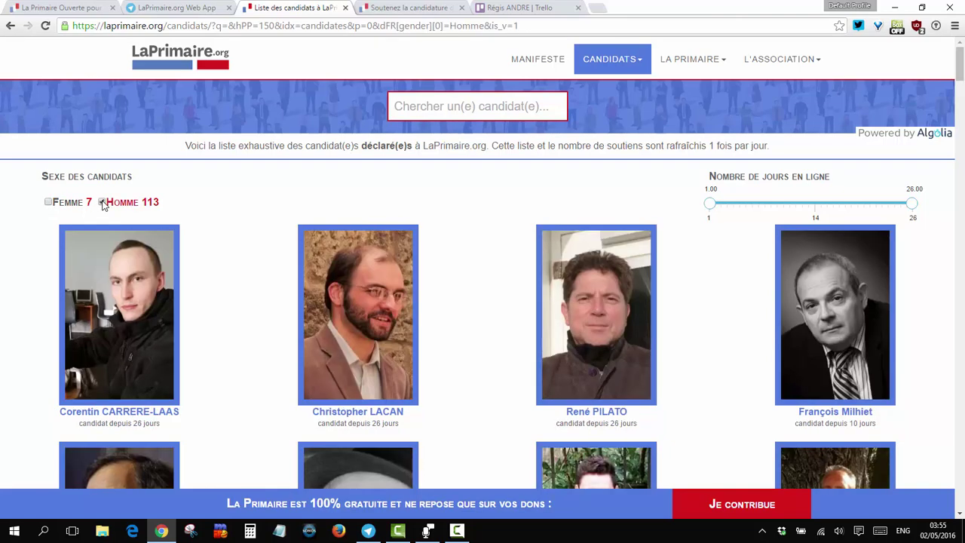
click(102, 203)
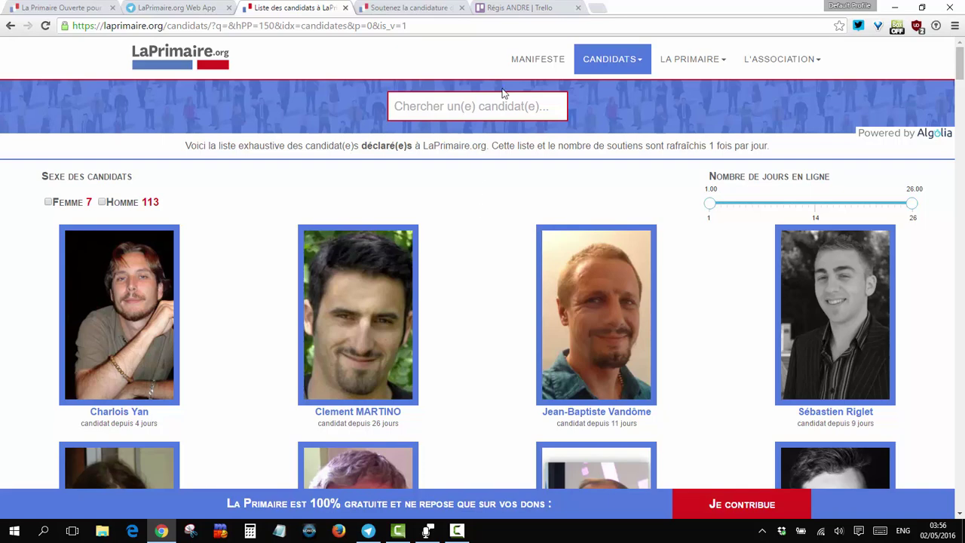
Search the candidates list for 'regis', then clear the search to show everyone
click(443, 106)
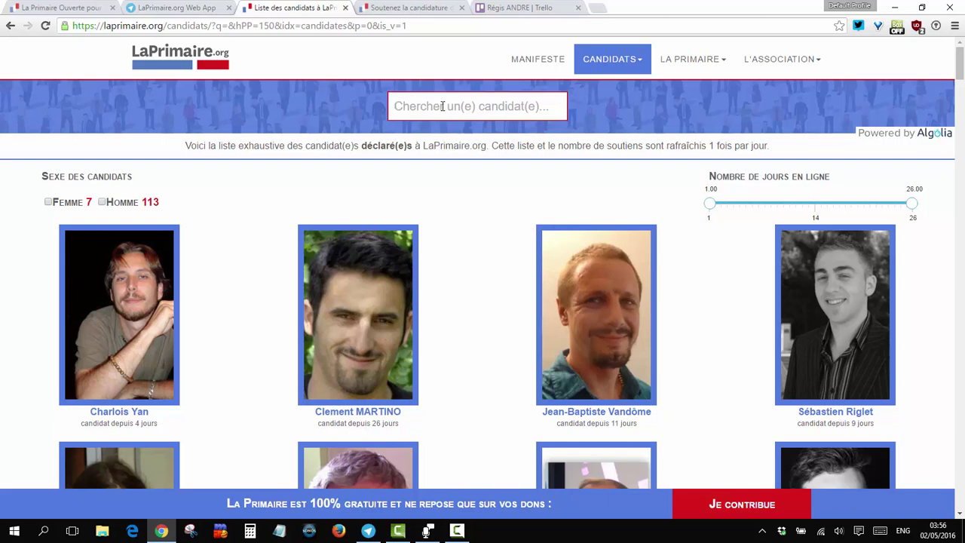
text(regis)
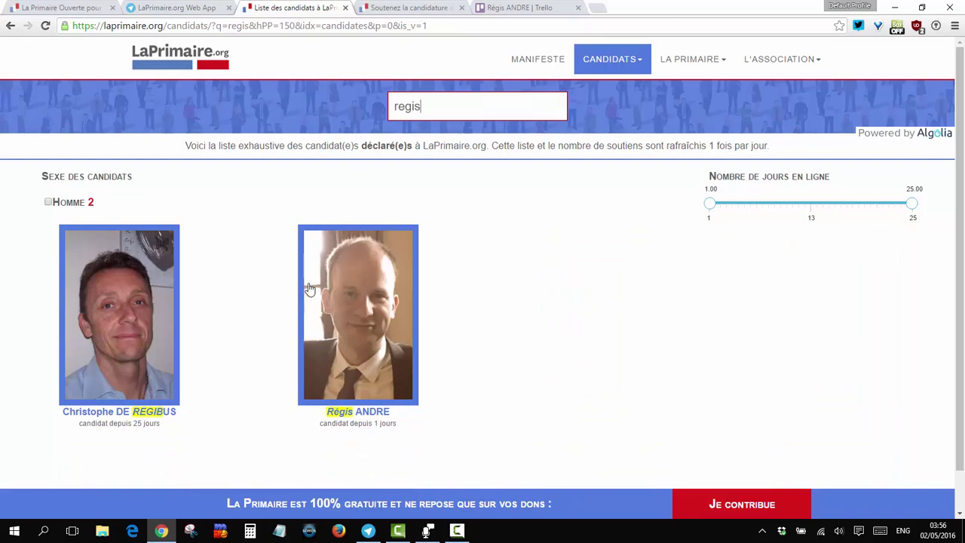
key(ctrl+a)
key(BackSpace)
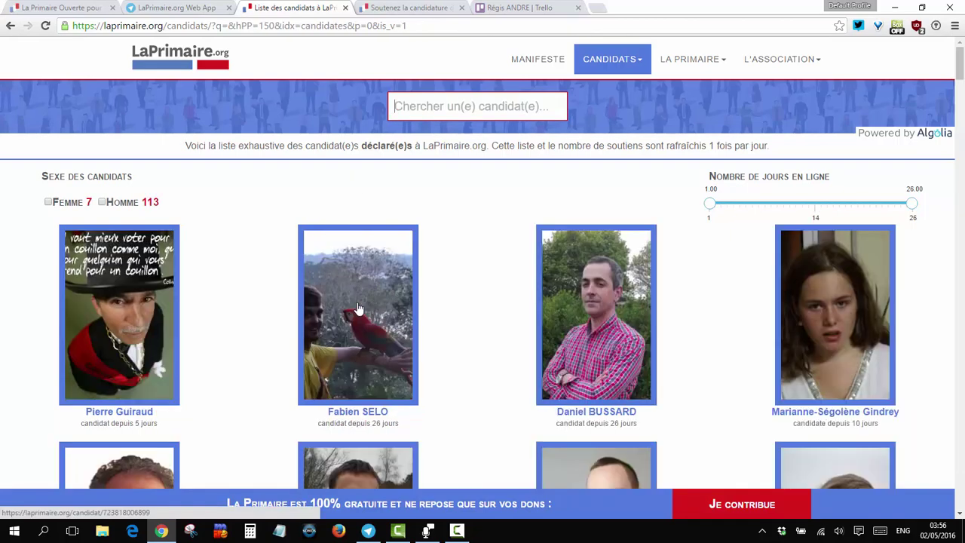
scroll(490, 266, down, 8)
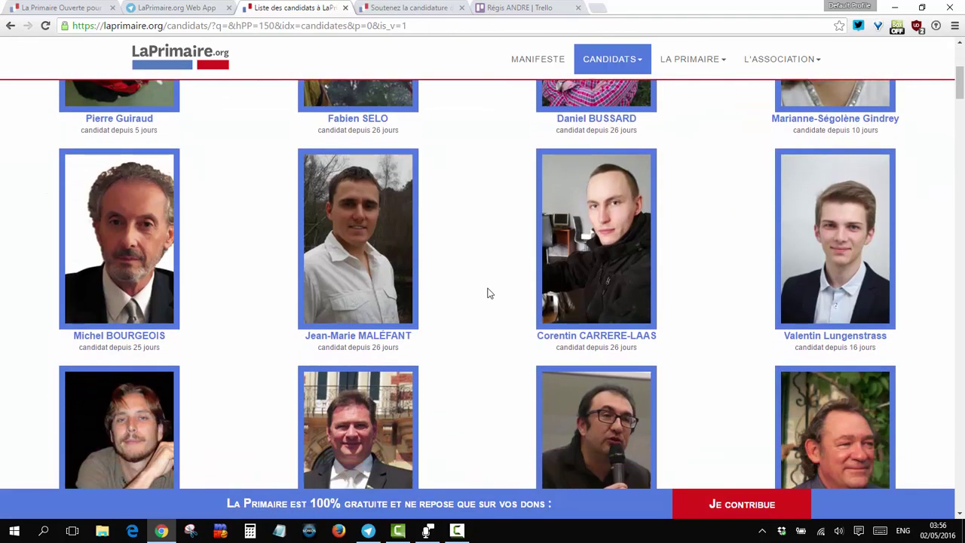
scroll(487, 293, down, 3)
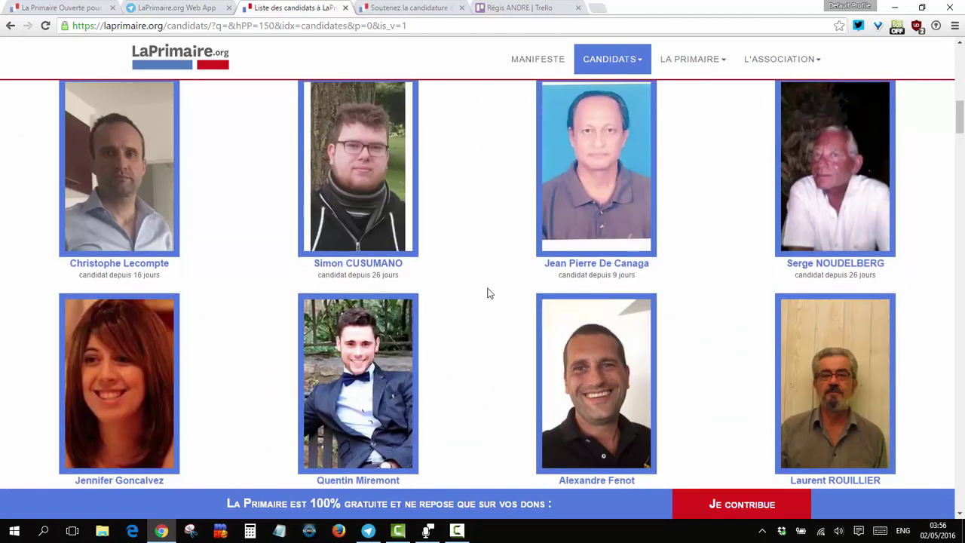
scroll(501, 242, down, 4)
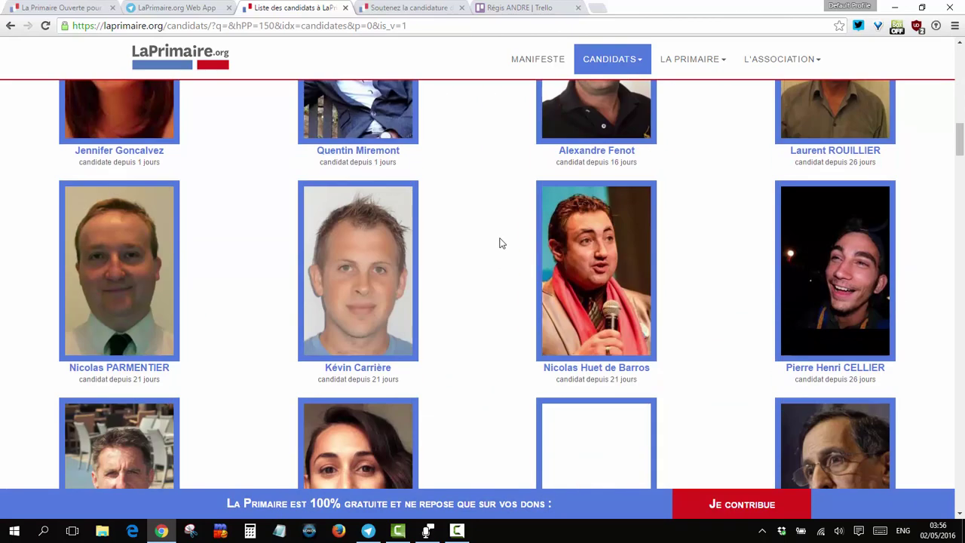
scroll(501, 243, down, 5)
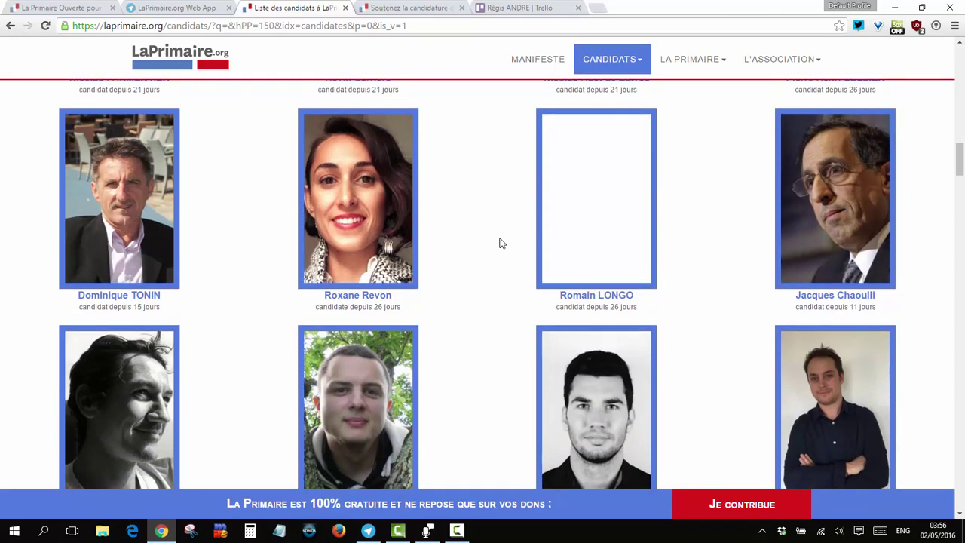
click(129, 135)
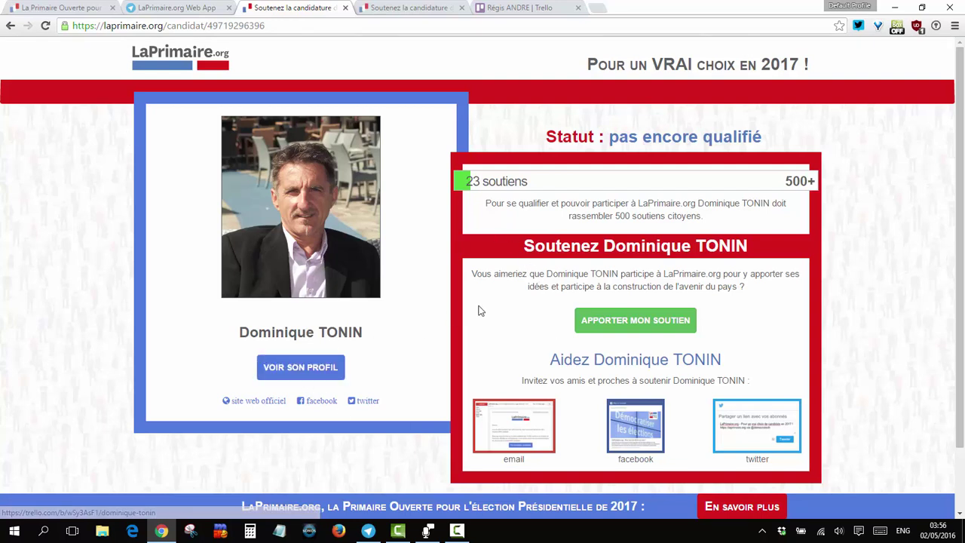
click(663, 327)
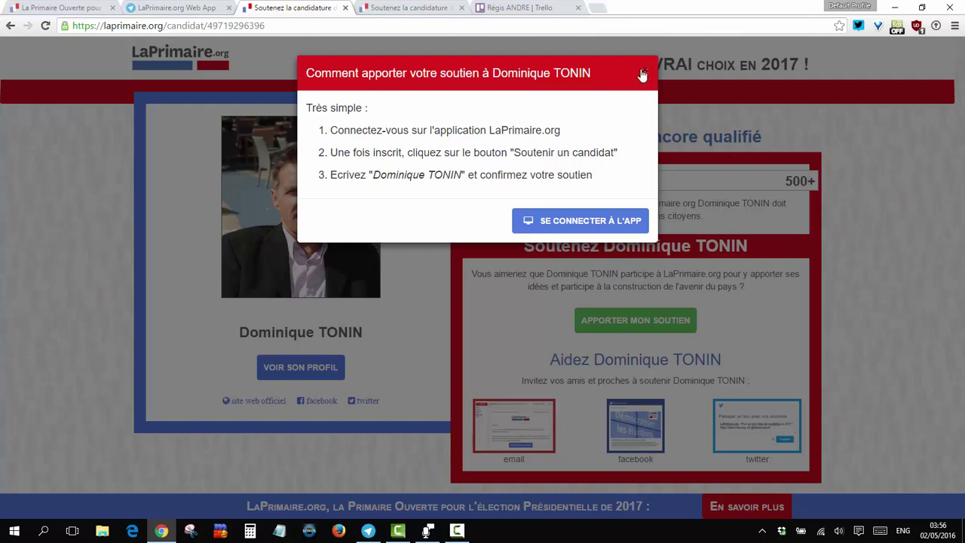
click(187, 8)
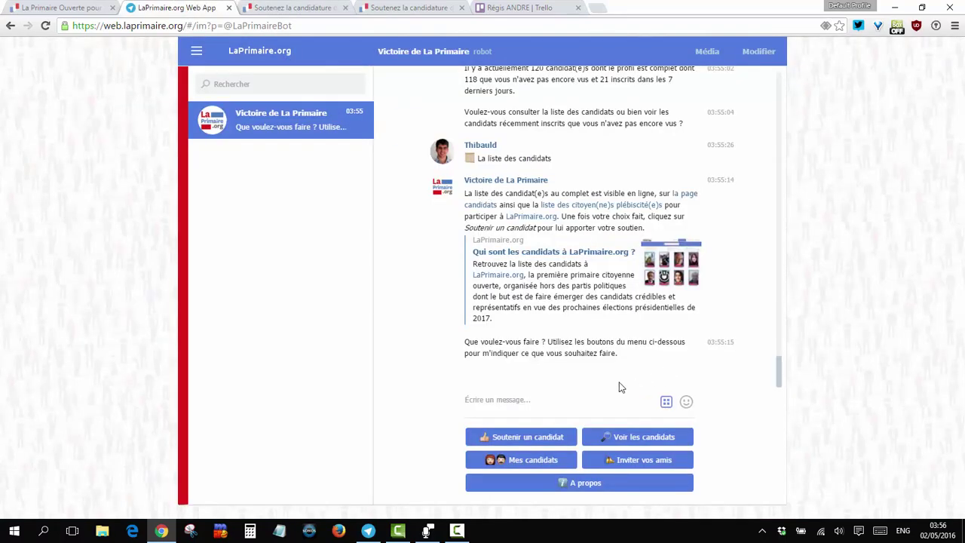
click(537, 446)
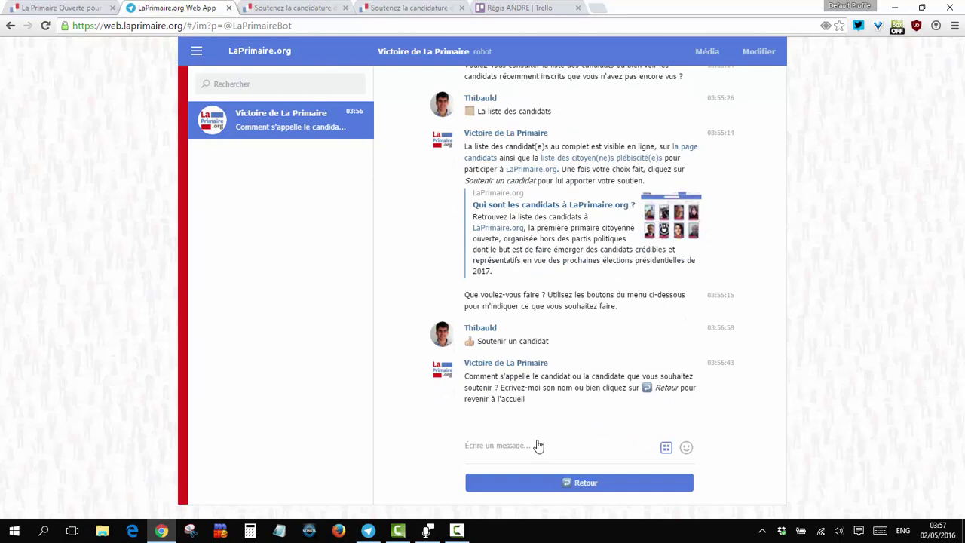
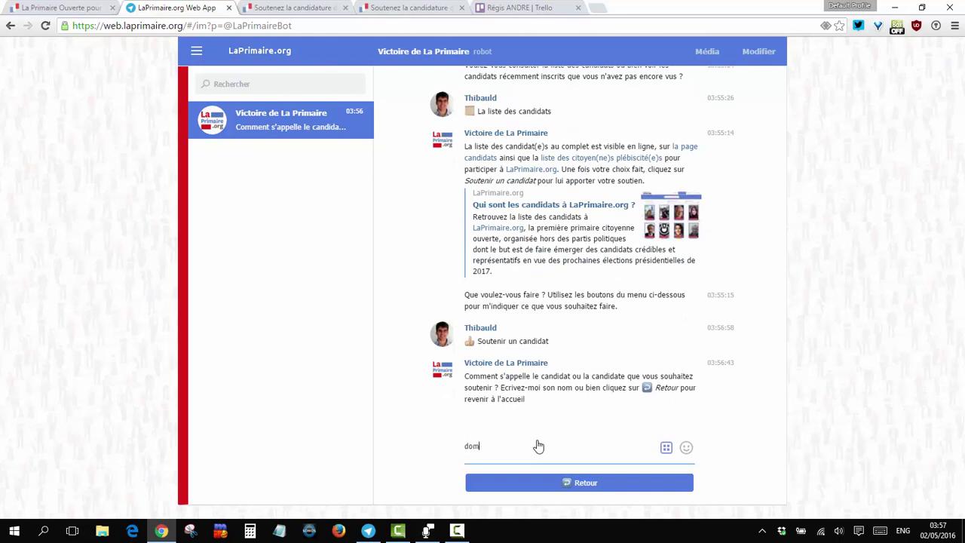
key(Return)
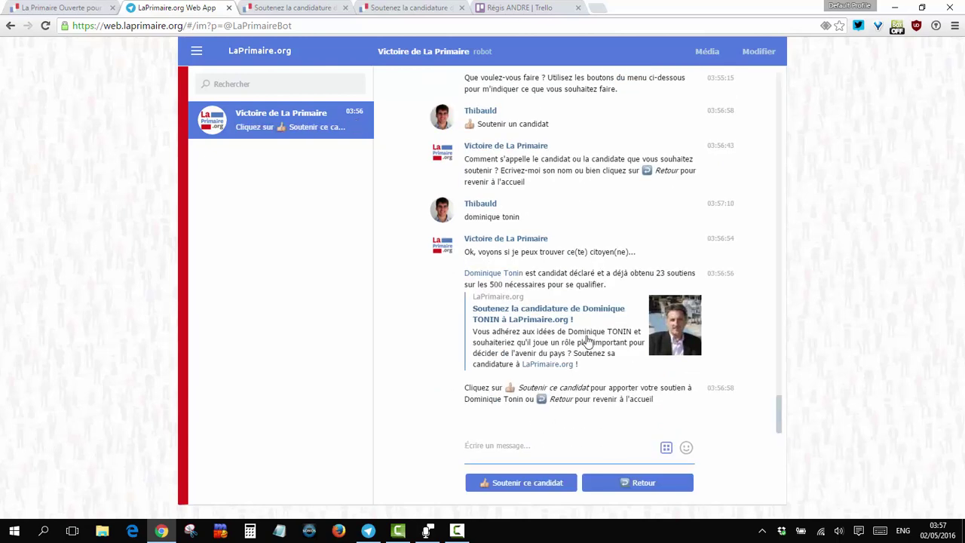
click(519, 488)
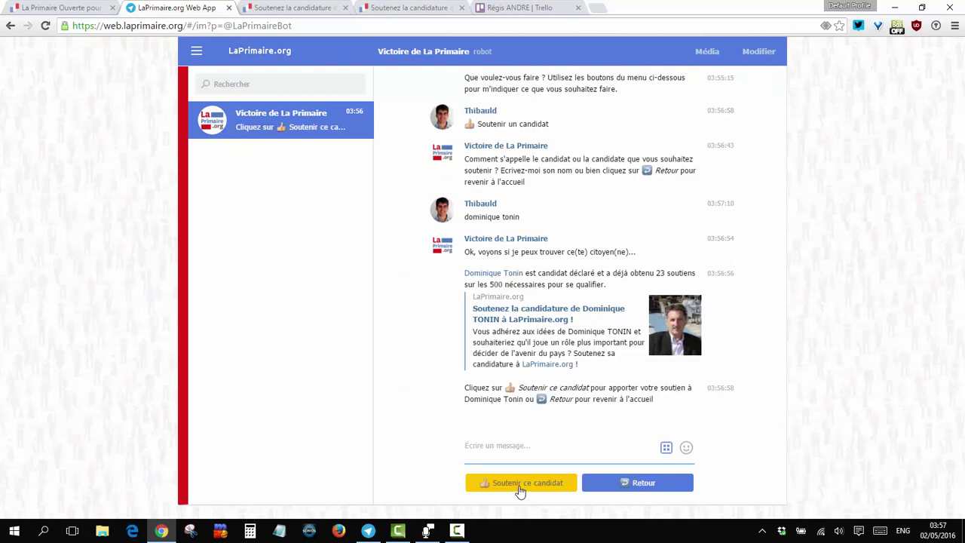
click(518, 489)
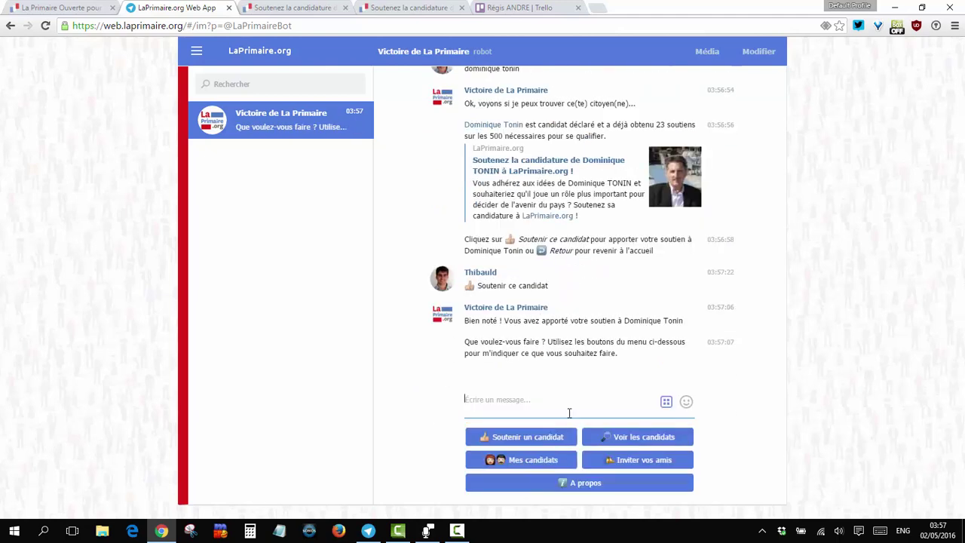
click(517, 467)
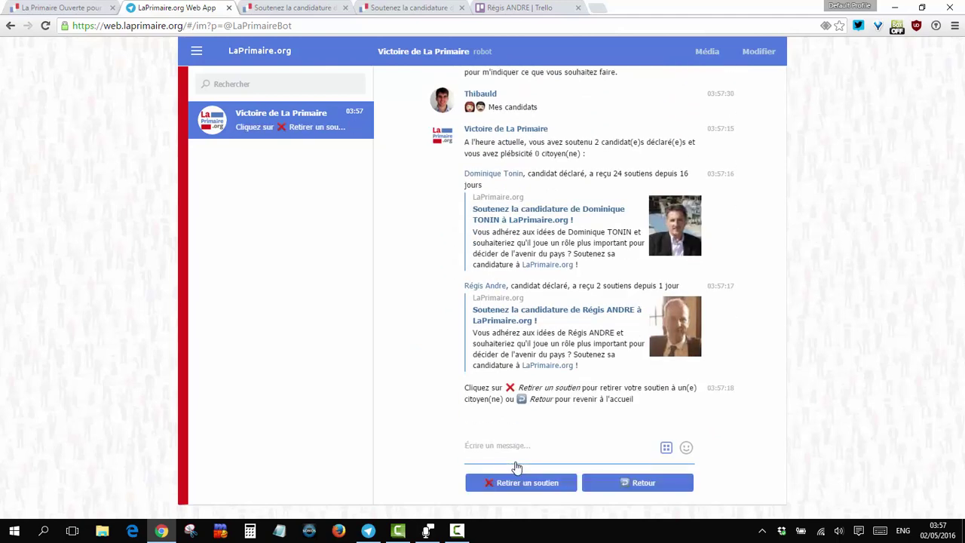
click(521, 488)
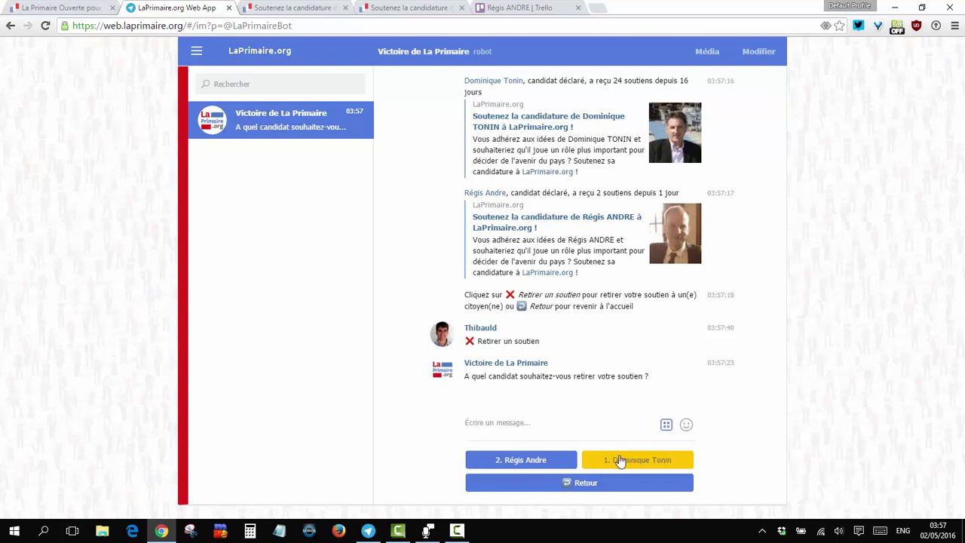
click(546, 463)
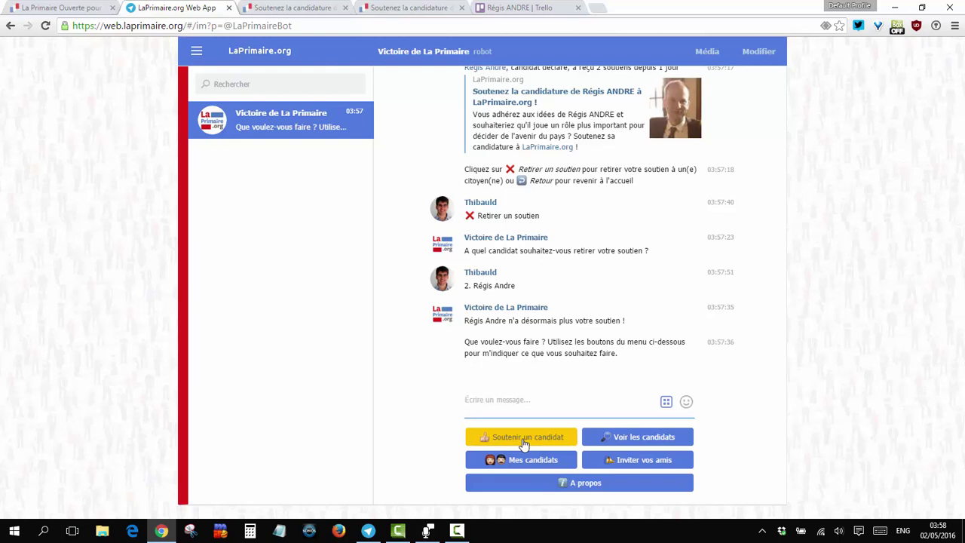
click(524, 445)
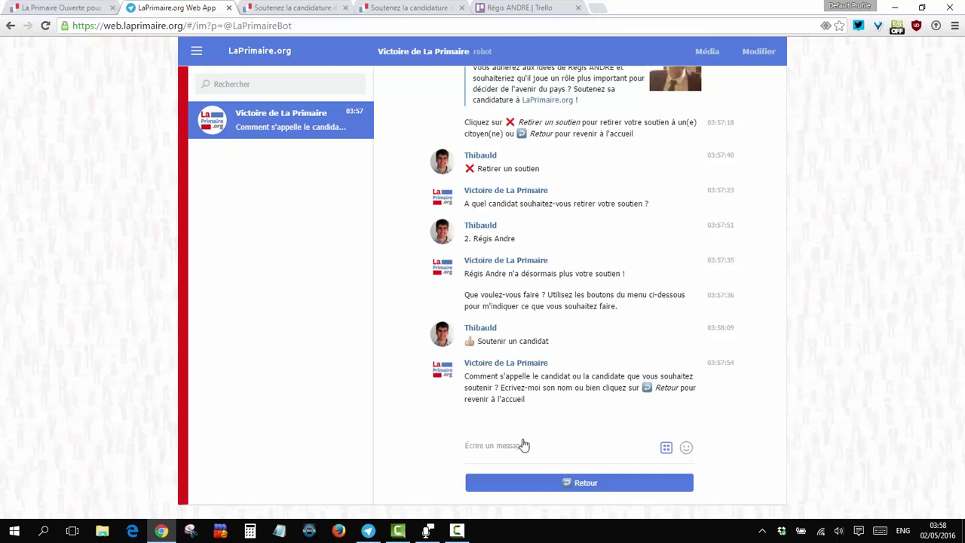
Send 'chewbacca' as the candidate name, replacing the first typed 'simone veil'
click(503, 445)
text(simone veil)
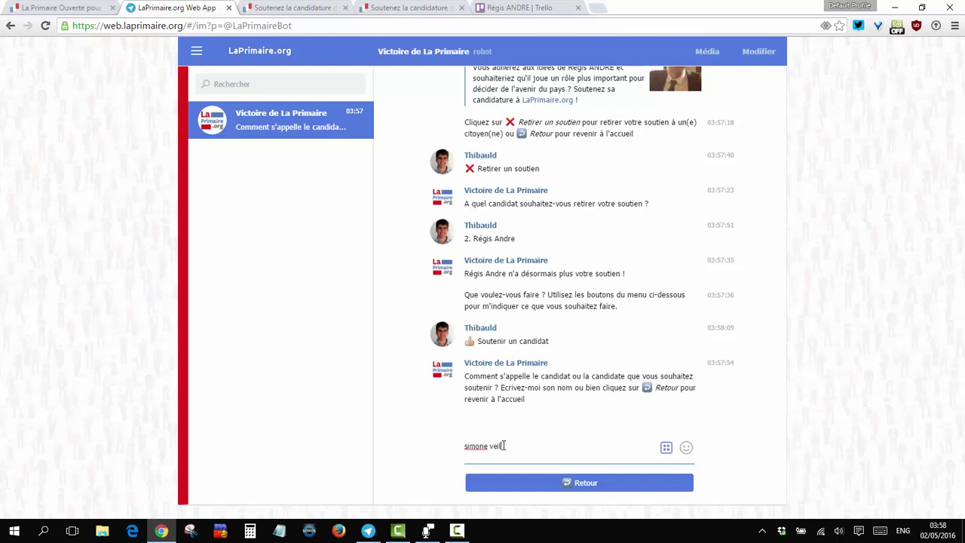
key(ctrl+a)
key(BackSpace)
text(chewbacca)
key(Return)
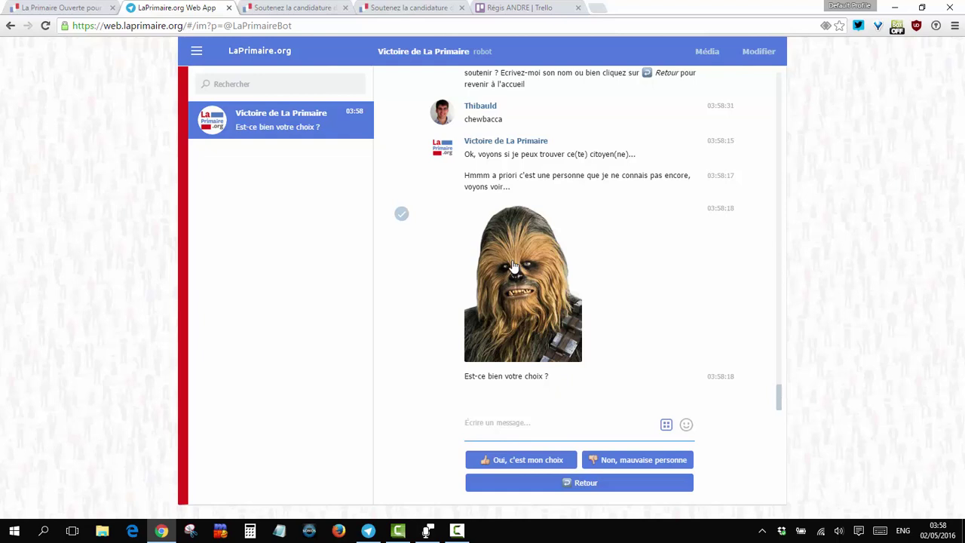
Answer 'Oui, c'est mon choix' for chewbacca, then decline with 'Non je ne confirme pas'
click(515, 464)
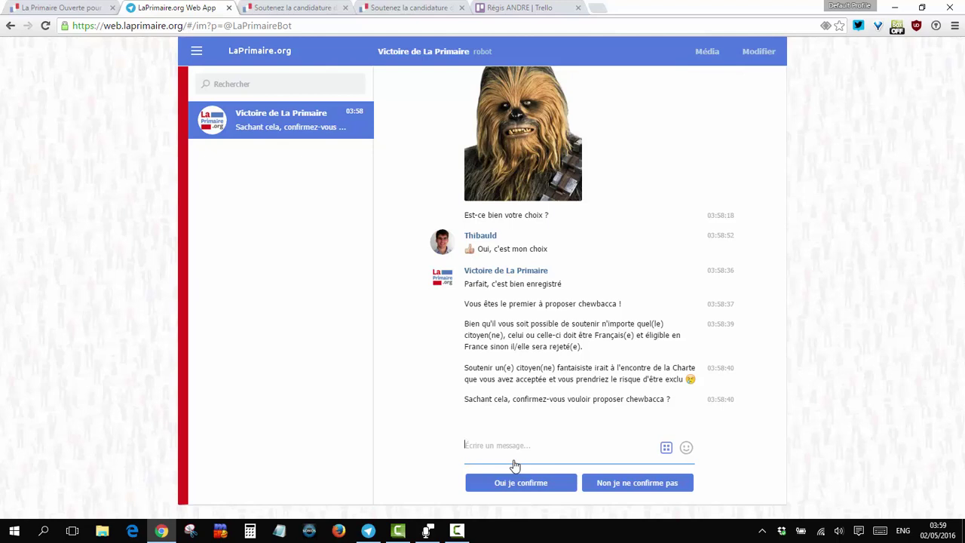
click(618, 485)
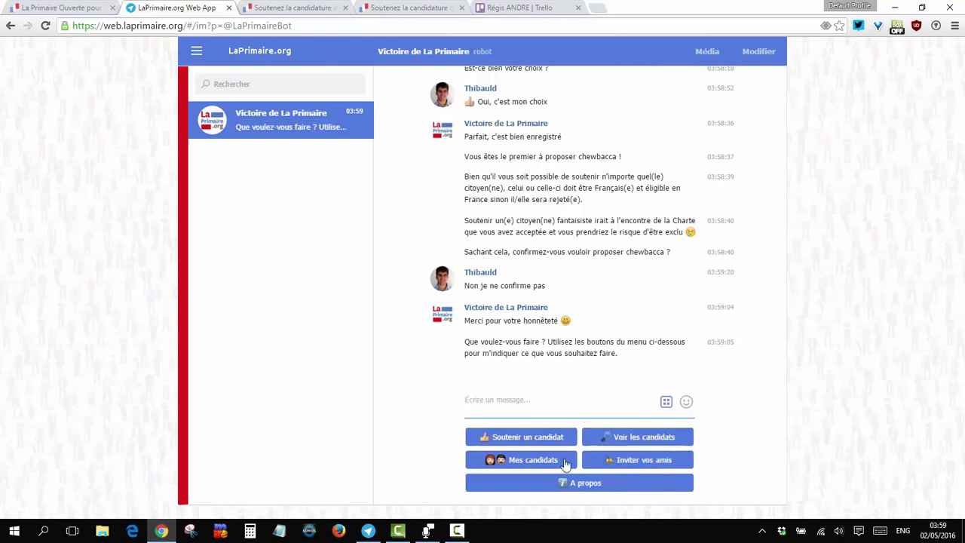
View the bot's 'A propos' text, then get its 'Inviter vos amis' sharing link
click(579, 485)
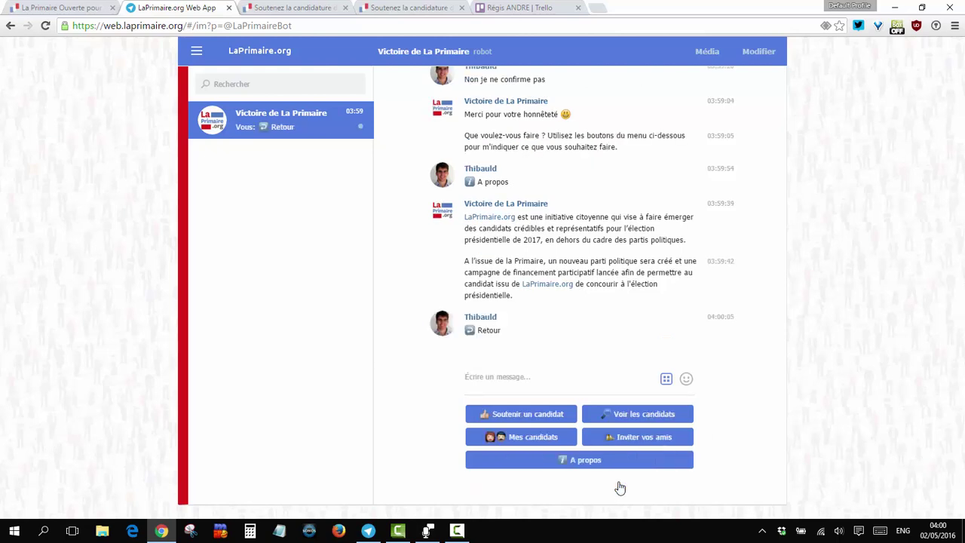
click(639, 461)
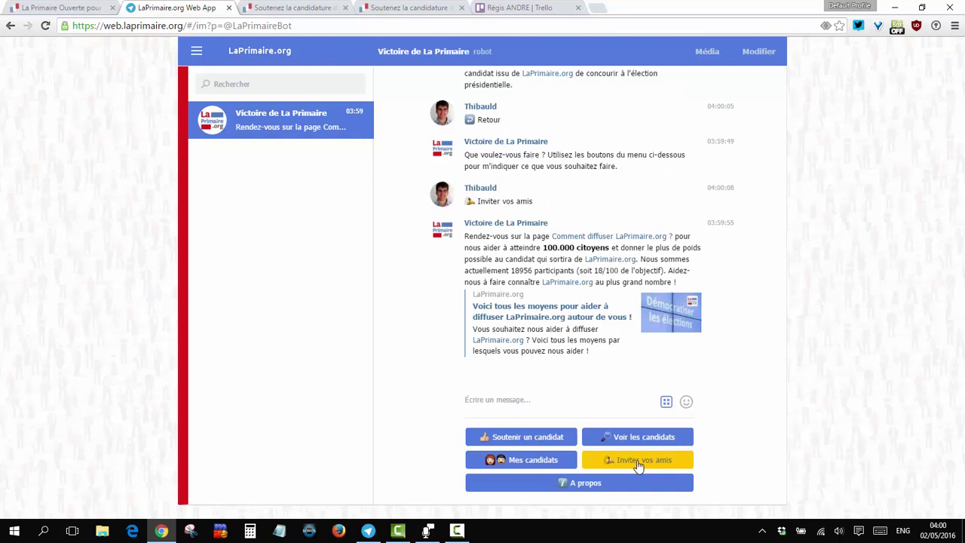
click(637, 465)
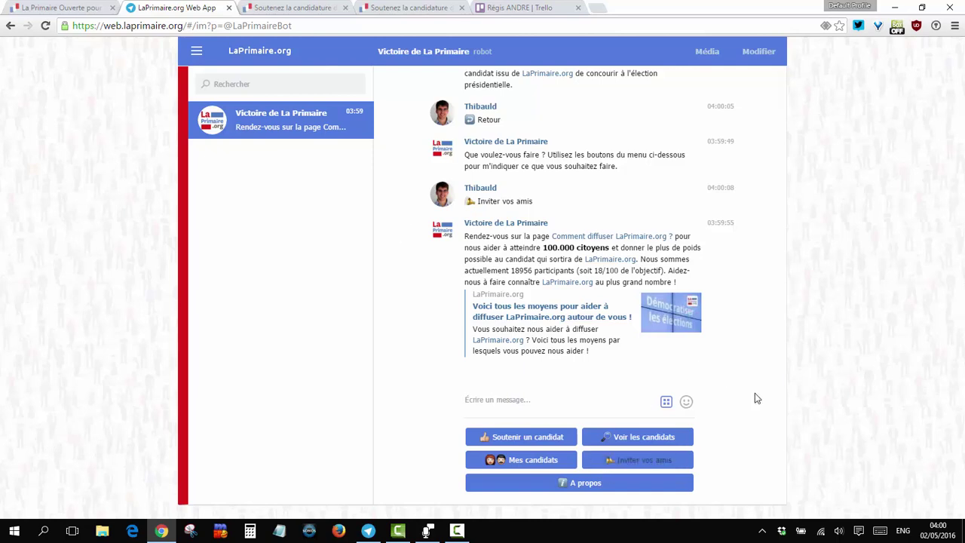